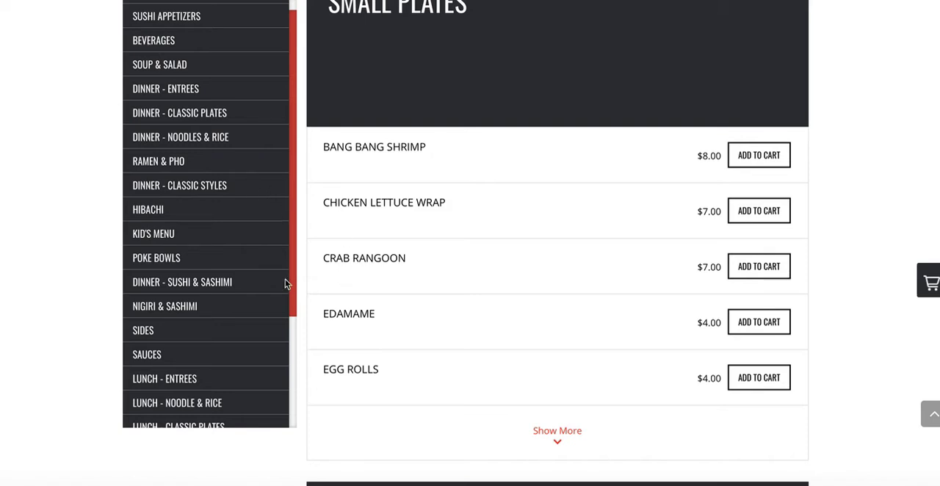
scroll(205, 305, "down", 3)
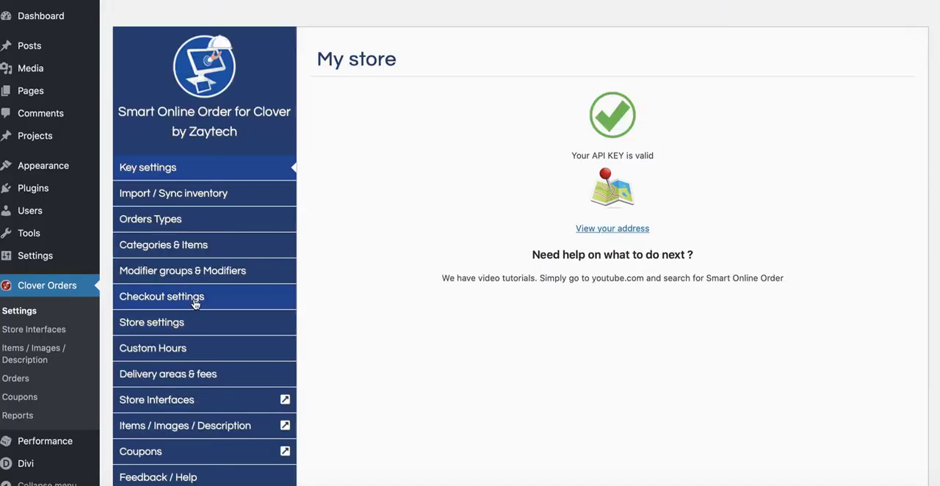
Open the Categories & Items settings and go to the details of the LUNCH - ENTREES category.
left_click(210, 253)
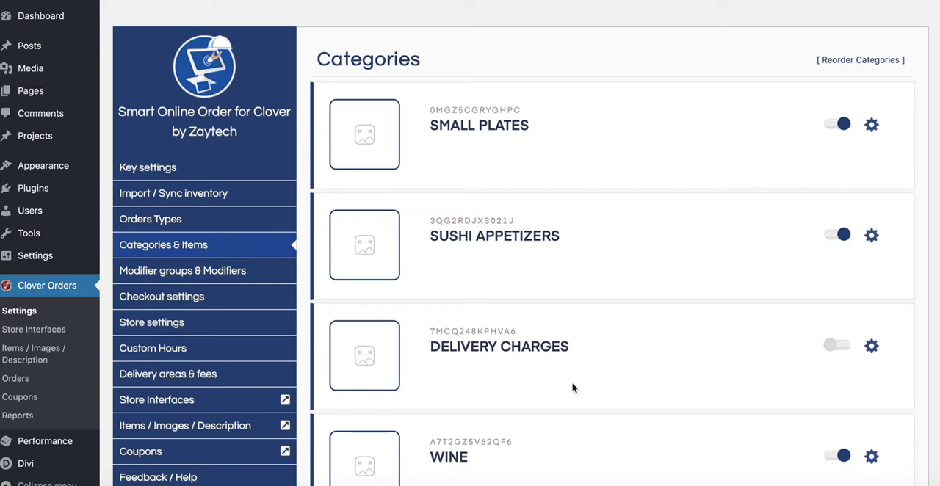
scroll(573, 387, "down", 20)
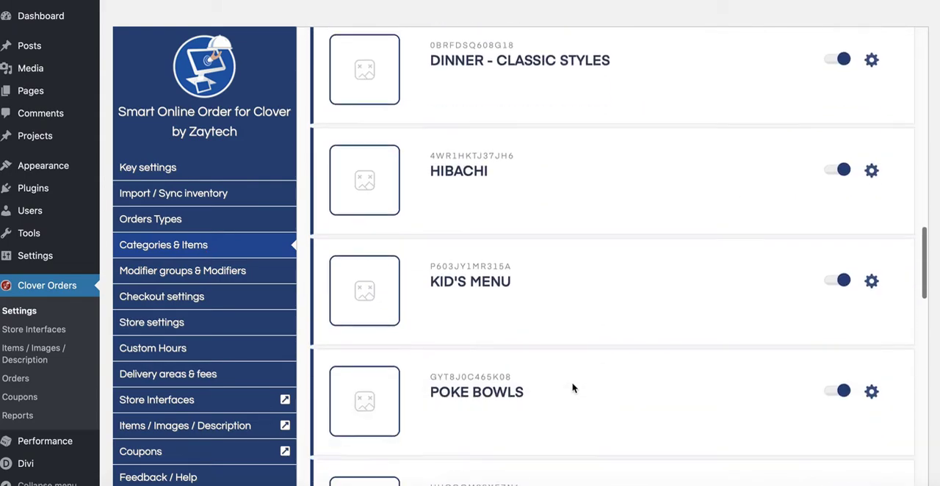
scroll(574, 388, "down", 10)
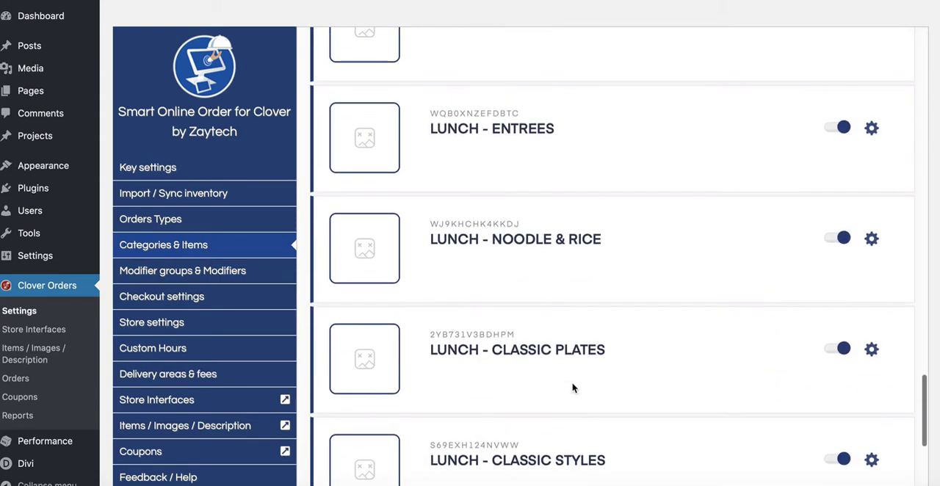
scroll(573, 387, "up", 3)
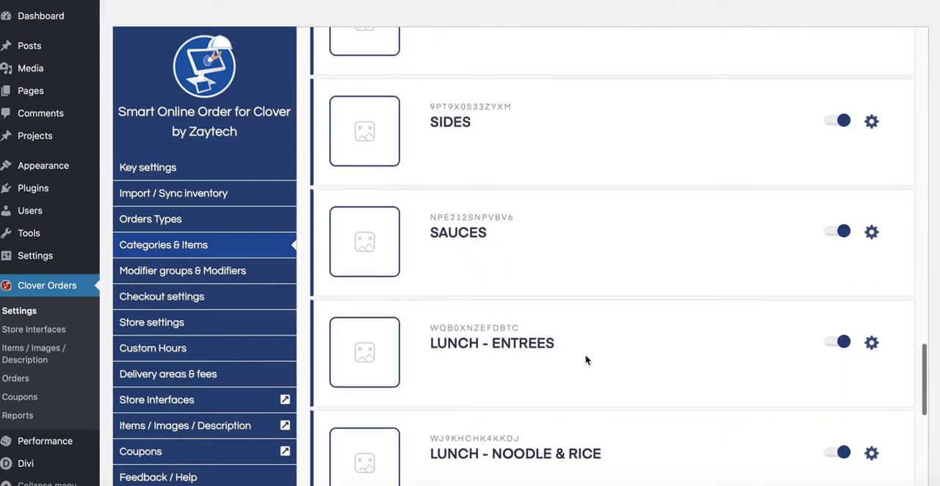
left_click(872, 344)
Rename the category to "LUNCH - ENTREES (Mon-Friday 11-4pm)", save it and return to the category list.
left_click(556, 149)
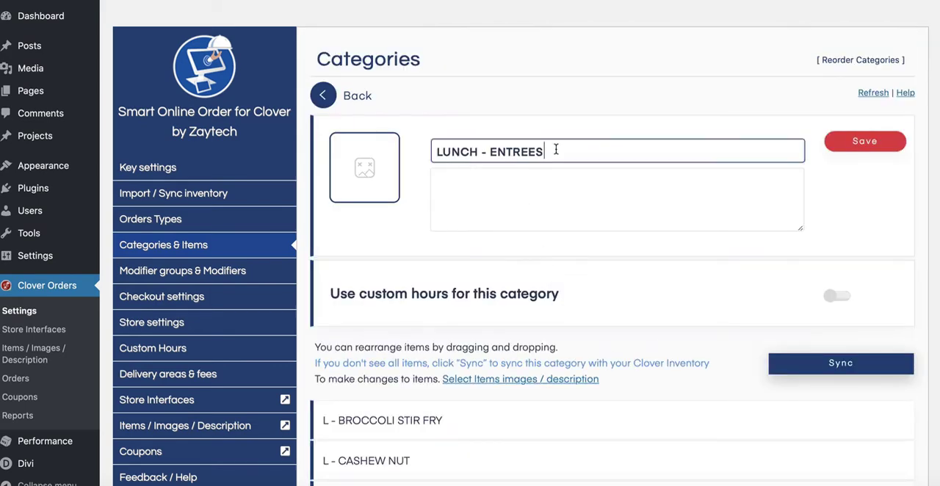
right_click(555, 149)
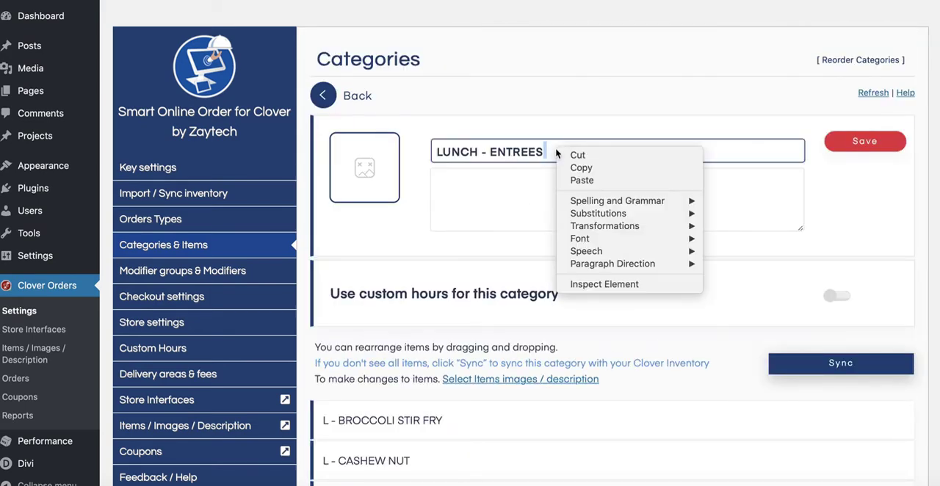
left_click(580, 180)
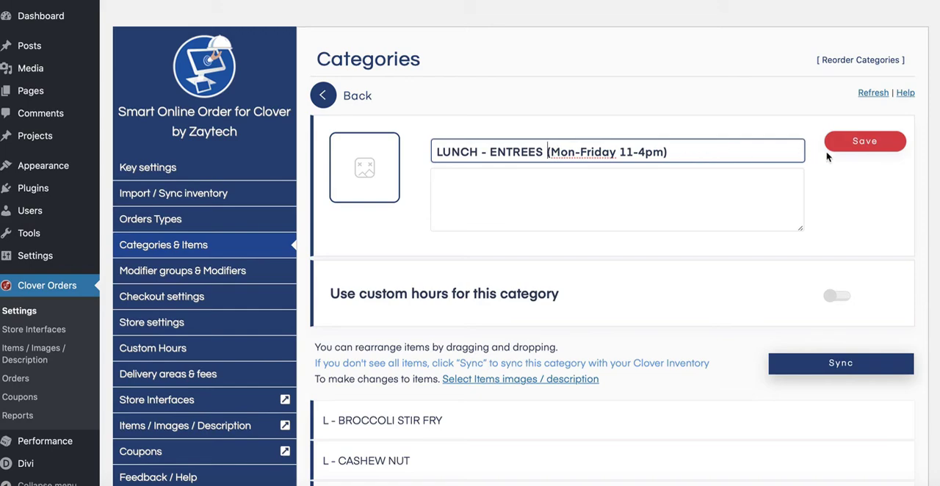
left_click(852, 145)
left_click(470, 304)
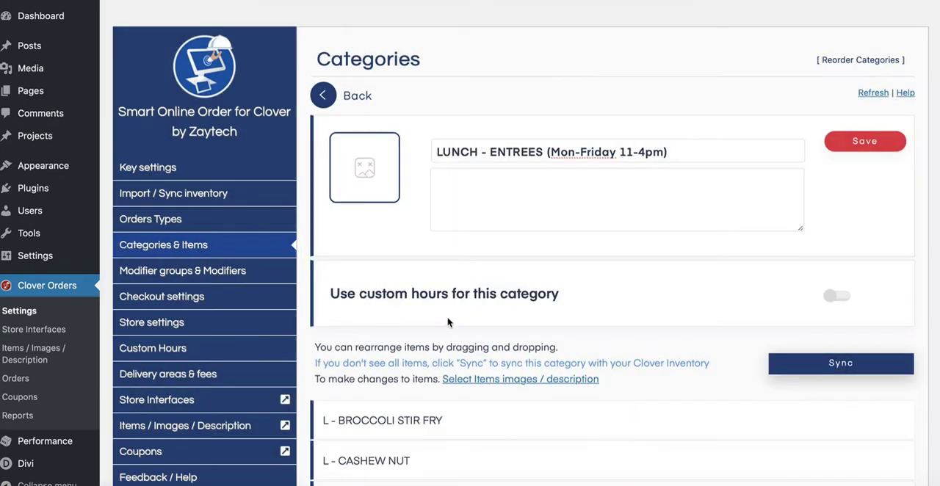
scroll(404, 290, "down", 1)
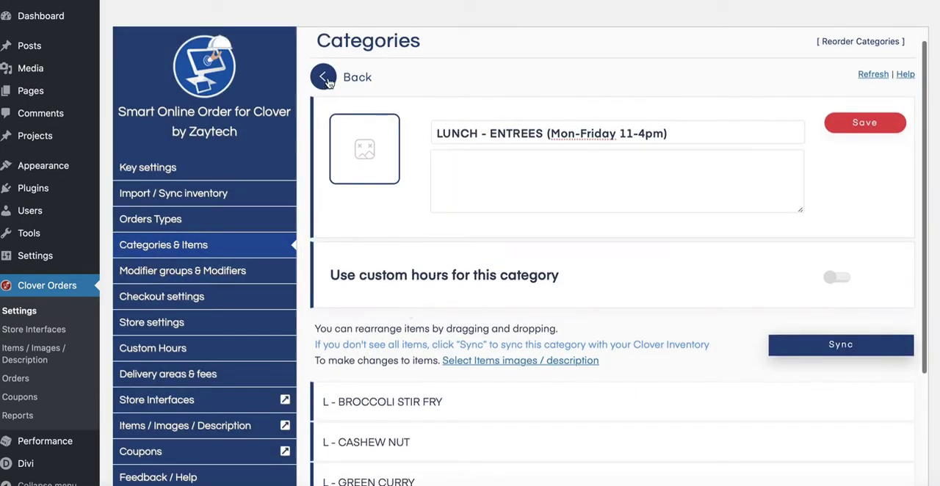
left_click(324, 79)
Append "(Mon-Friday 11-4pm)" to the name of the LUNCH - NOODLE & RICE category and save it.
scroll(504, 254, "down", 10)
scroll(504, 255, "down", 4)
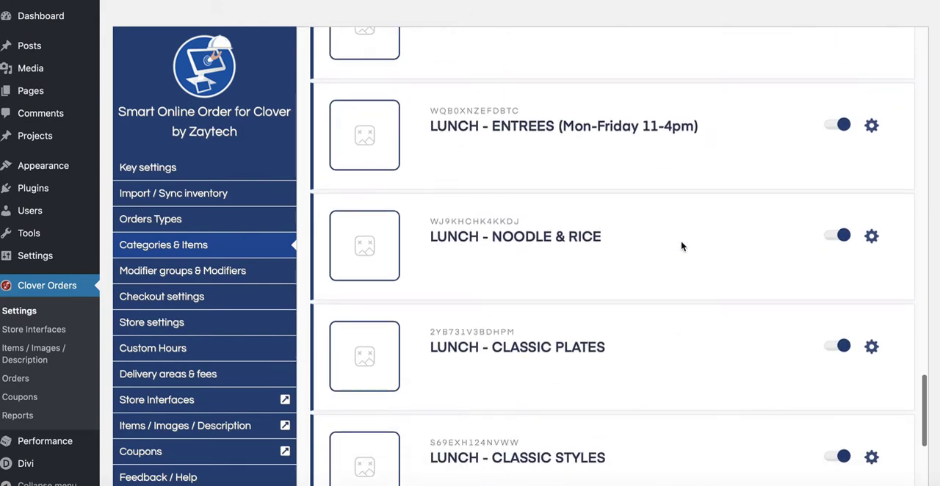
left_click(872, 238)
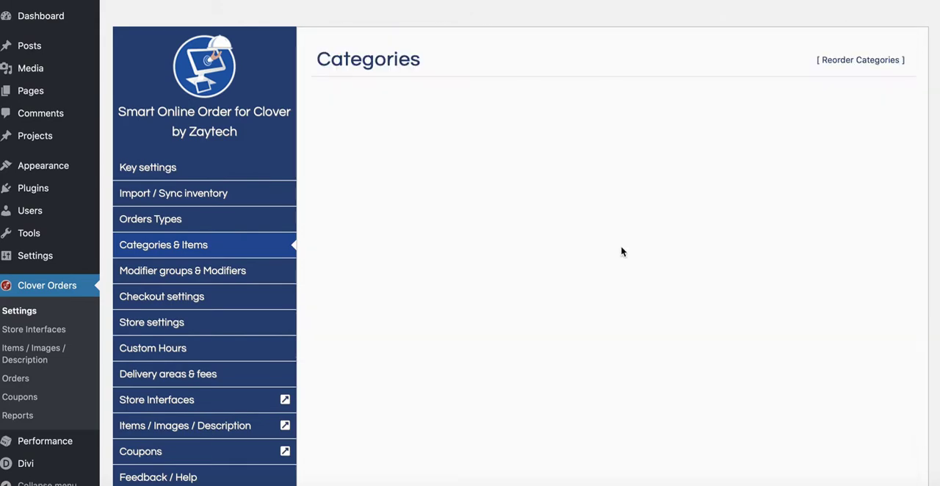
left_click(601, 141)
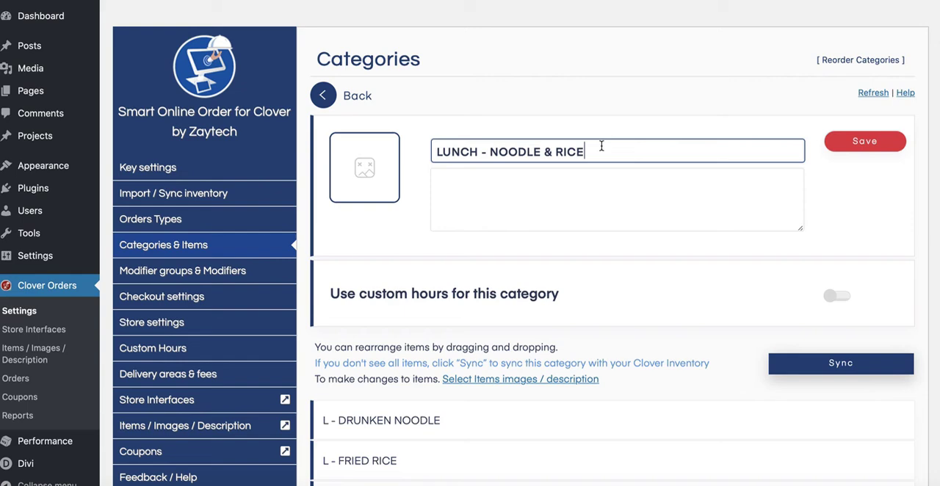
left_click(500, 196)
left_click(618, 158)
left_click(65, 0)
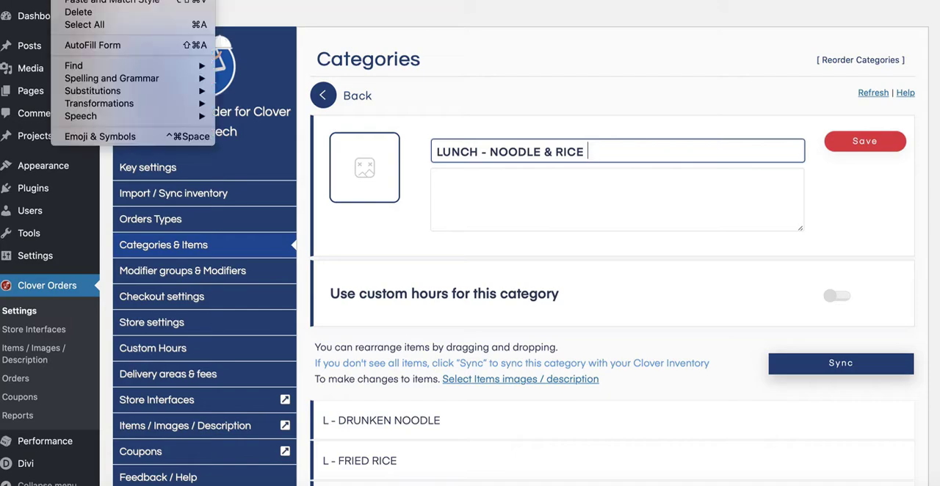
left_click(78, 0)
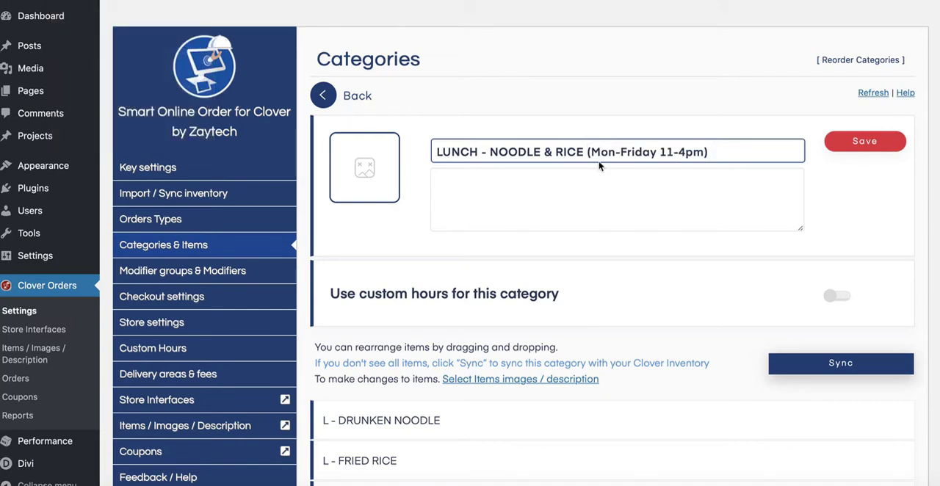
left_click(852, 147)
left_click(470, 305)
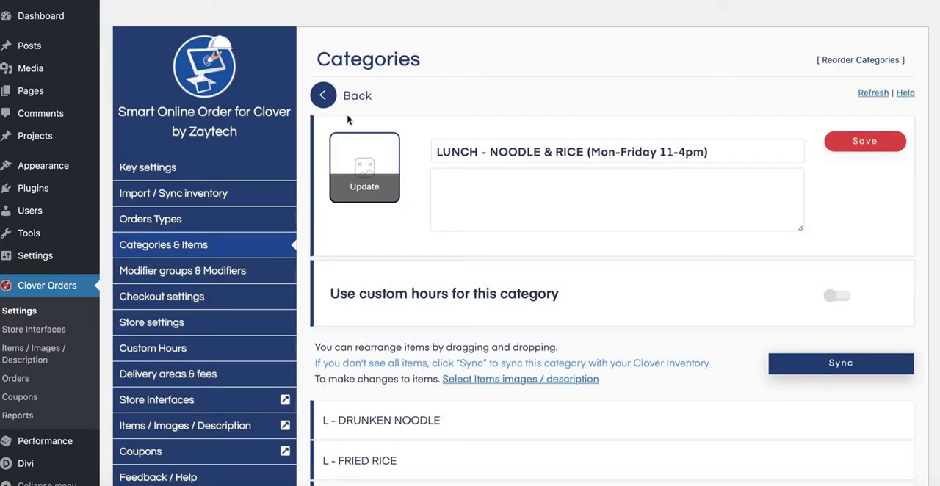
Append "(Mon-Friday 11-4pm)" to the LUNCH - CLASSIC PLATES category name, save it and return to the category list.
scroll(525, 291, "down", 5)
scroll(524, 291, "down", 10)
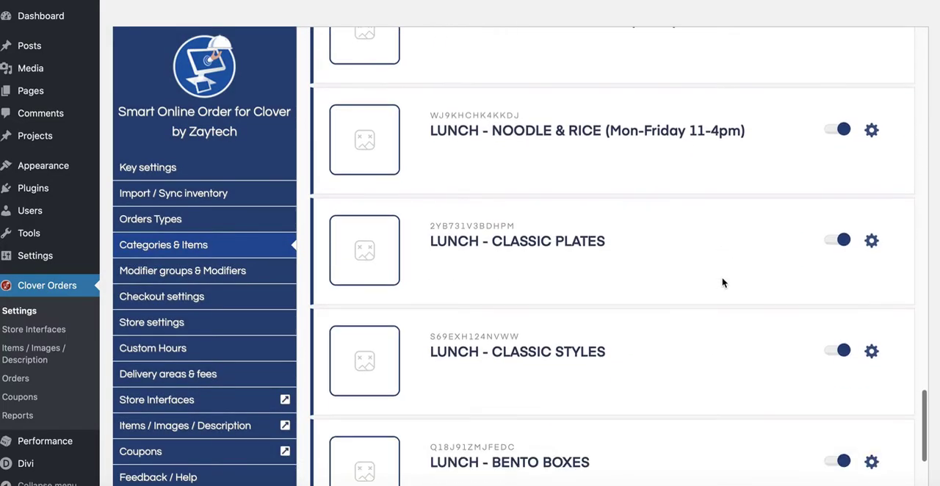
left_click(873, 243)
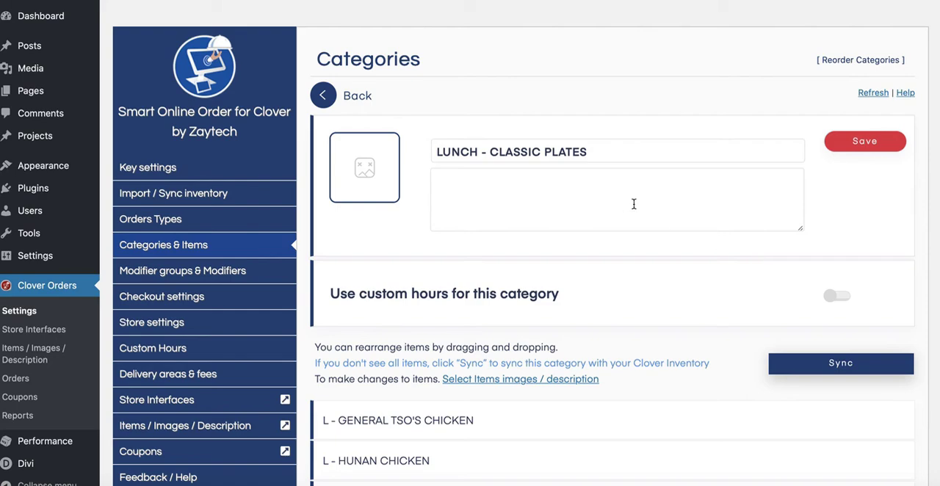
left_click(615, 151)
right_click(614, 149)
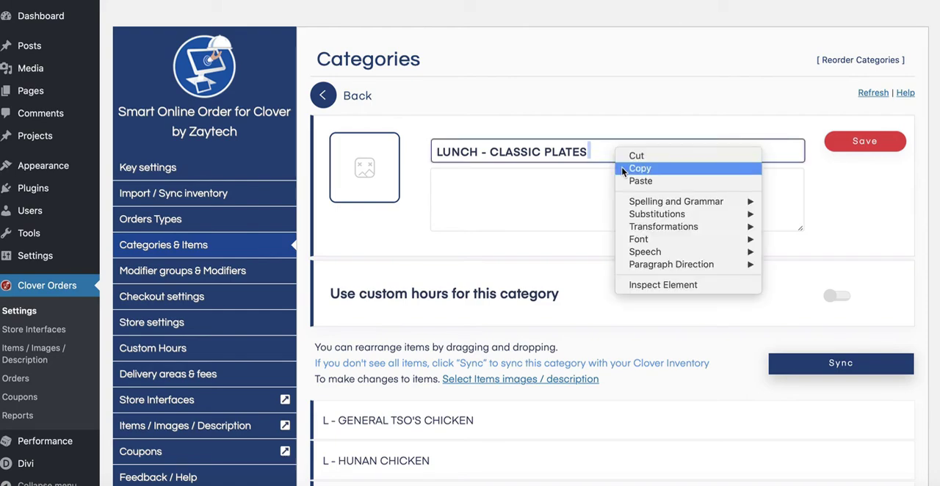
left_click(639, 180)
left_click(860, 142)
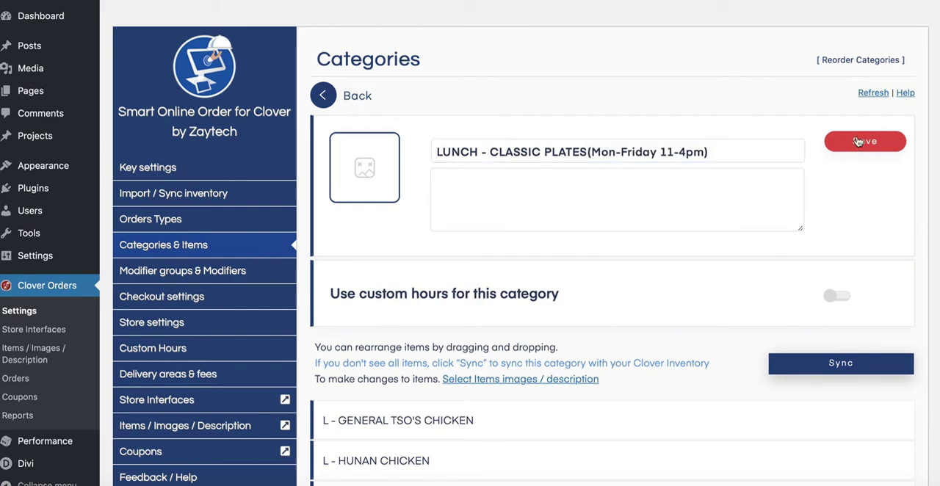
left_click(473, 307)
left_click(322, 96)
Rename the LUNCH - CLASSIC STYLES category to "LUNCH - CLASSIC STYLES (Mon-Friday 11-4pm)", save it and return to the category list.
scroll(646, 331, "down", 15)
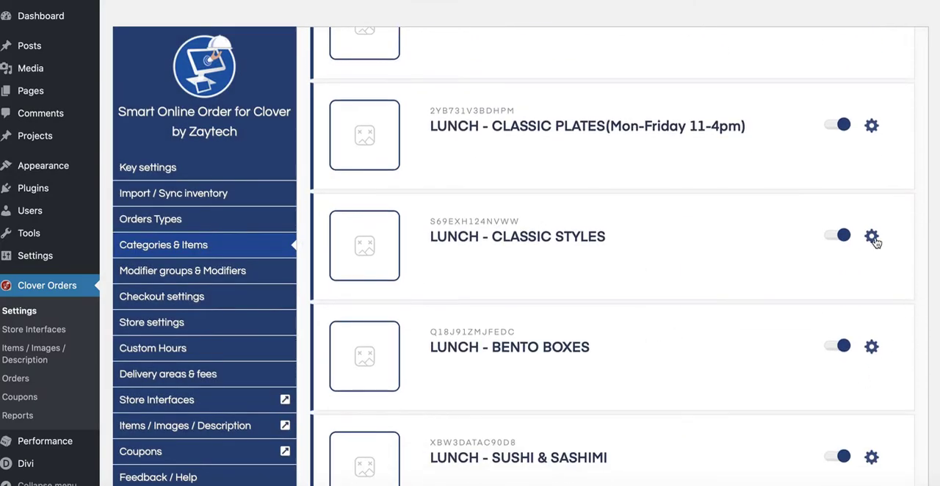
left_click(873, 242)
left_click(602, 155)
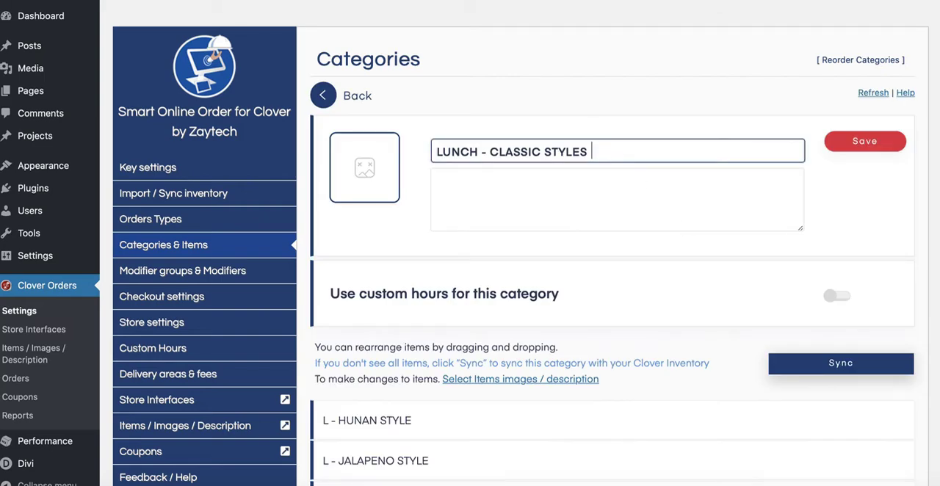
right_click(602, 155)
left_click(612, 183)
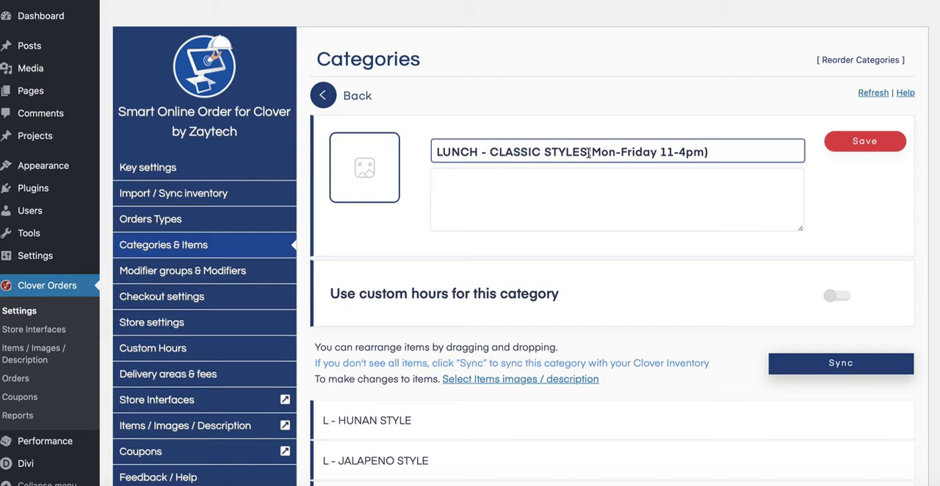
left_click(867, 155)
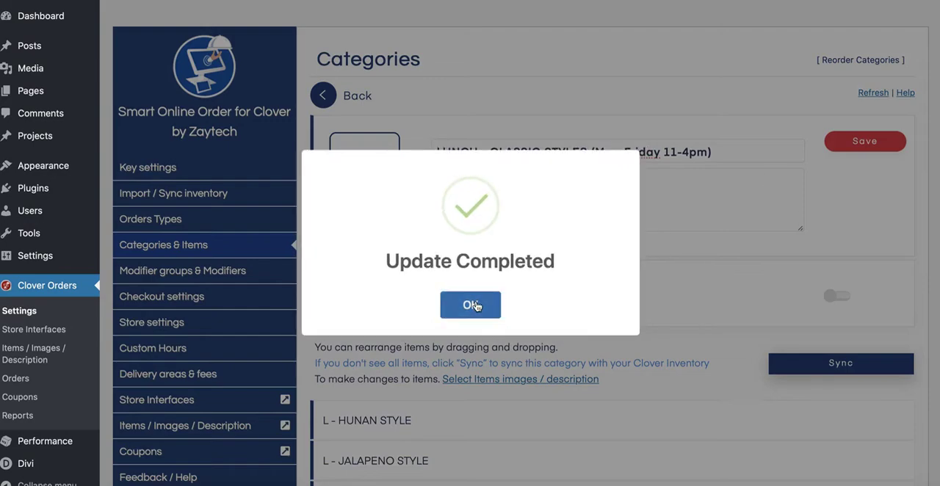
left_click(475, 301)
left_click(322, 96)
Open the details of the LUNCH - BENTO BOXES category with its name ready for editing.
scroll(641, 298, "down", 5)
scroll(640, 298, "down", 10)
scroll(808, 301, "down", 1)
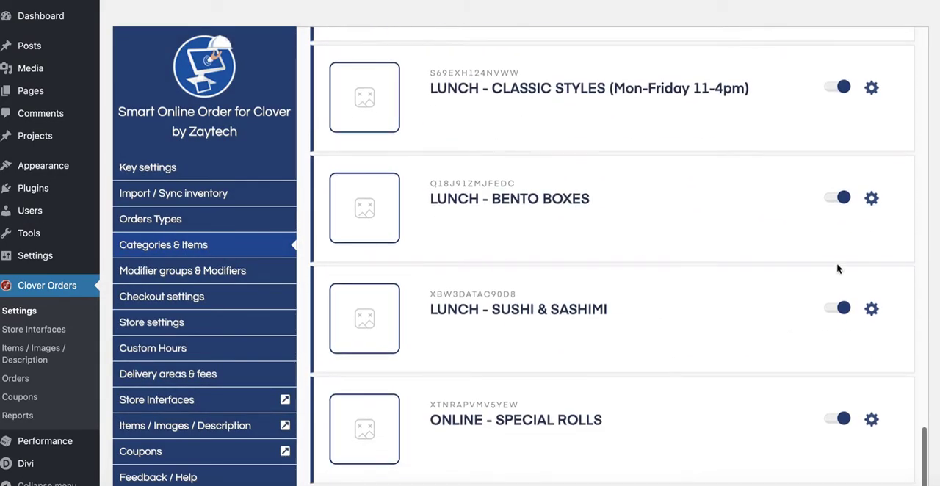
left_click(871, 197)
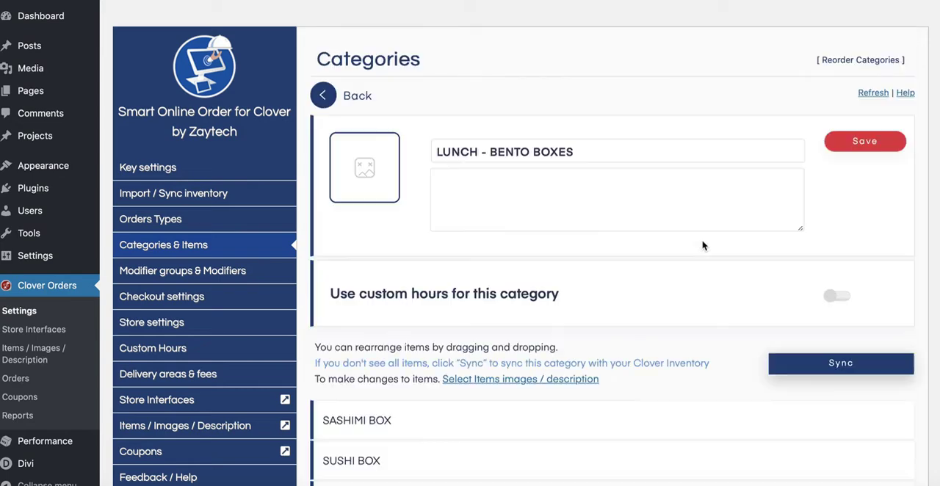
left_click(583, 150)
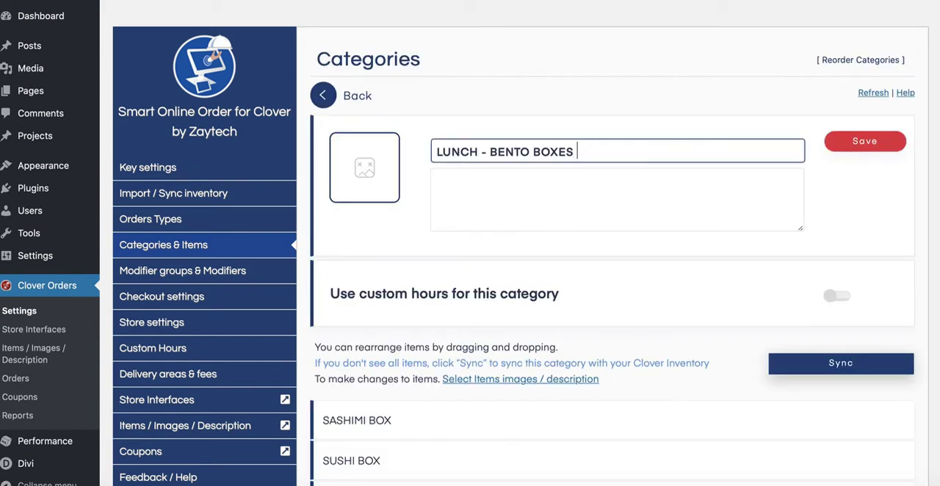
right_click(584, 150)
key("Escape")
Paste "(Mon-Friday 11-4pm)" into the description of the LUNCH - BENTO BOXES category.
left_click(536, 189)
right_click(532, 179)
left_click(558, 215)
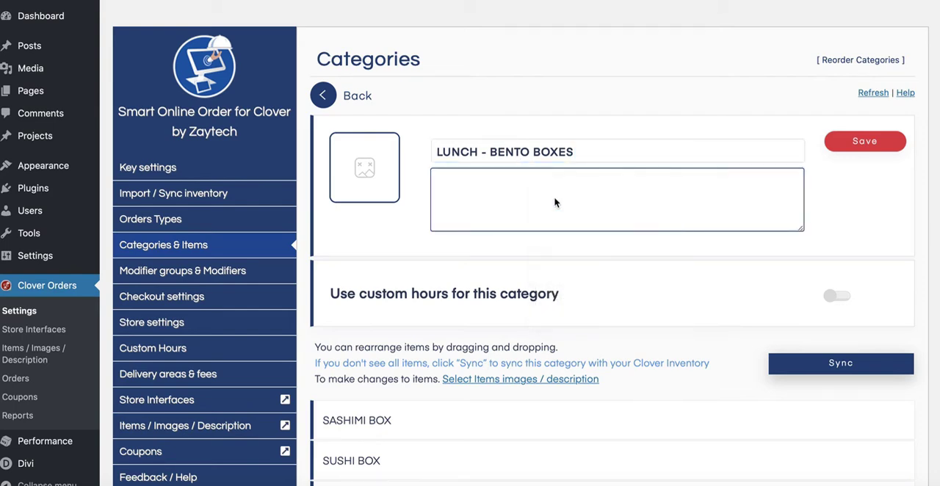
Append the pasted text "(Mon-Friday 11-4pm)" to the LUNCH - BENTO BOXES category name, without any stray characters.
left_click(606, 150)
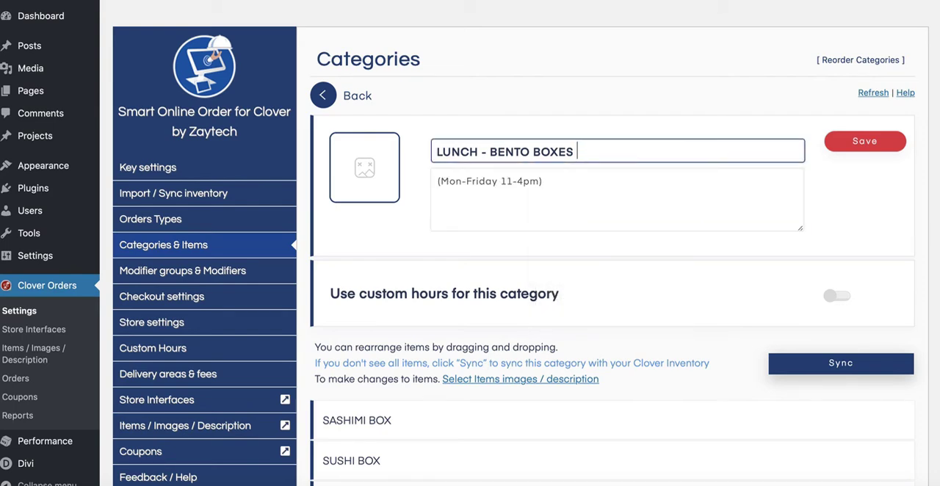
right_click(595, 141)
key("Escape")
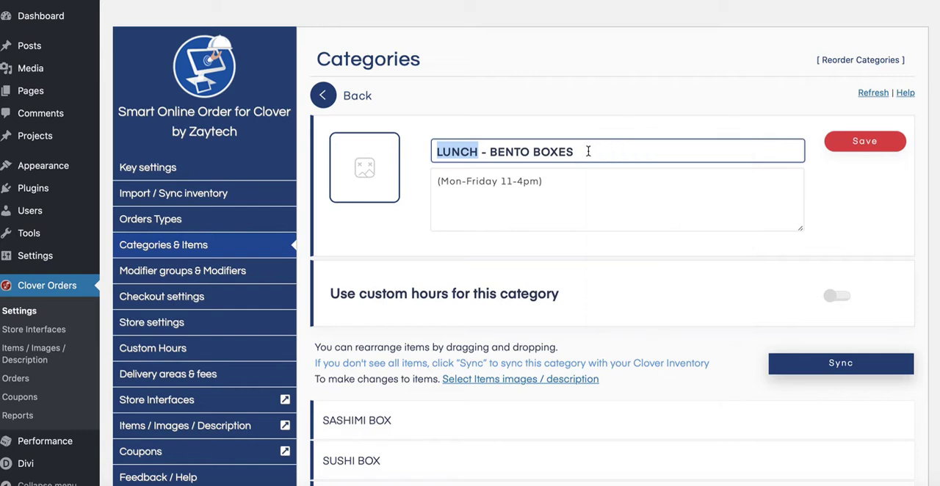
right_click(585, 150)
left_click(611, 182)
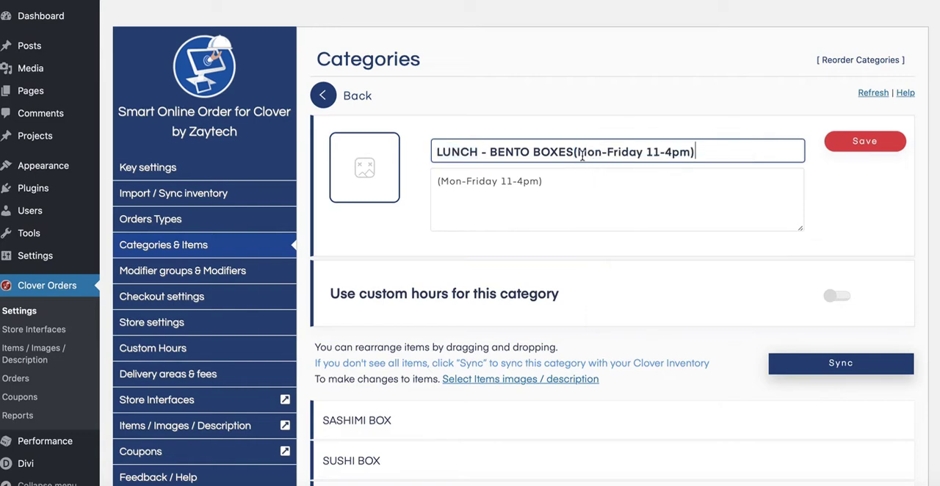
type("m")
left_click(573, 190)
key("BackSpace")
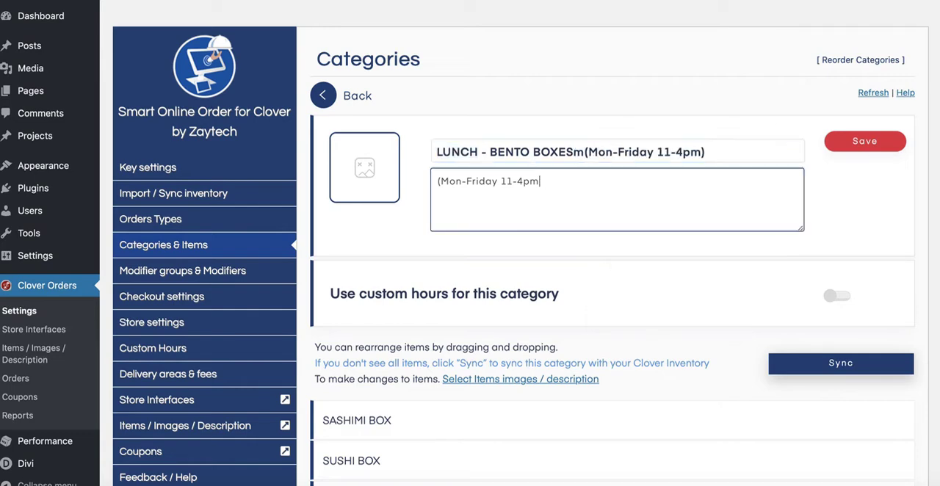
left_click(578, 152)
key("BackSpace")
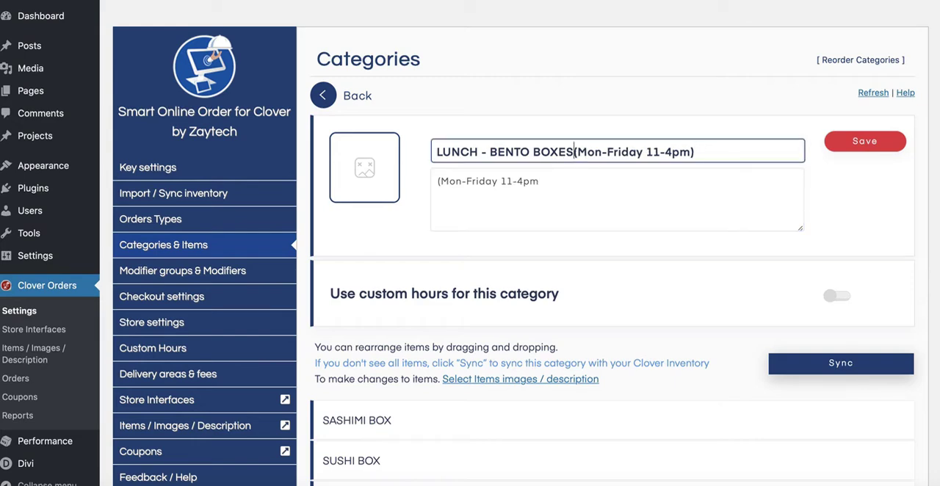
Clear the description of the LUNCH - BENTO BOXES category and save the category.
left_click_drag(561, 182, 400, 166)
key("BackSpace")
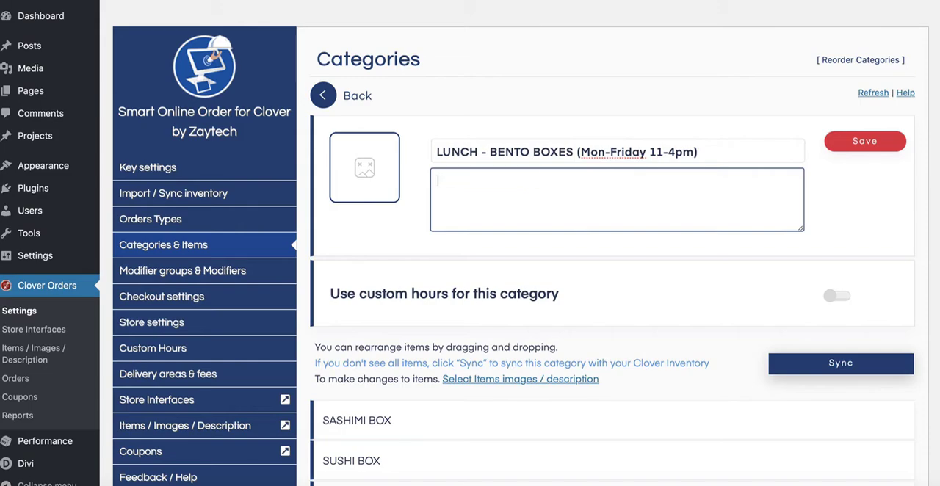
left_click(878, 142)
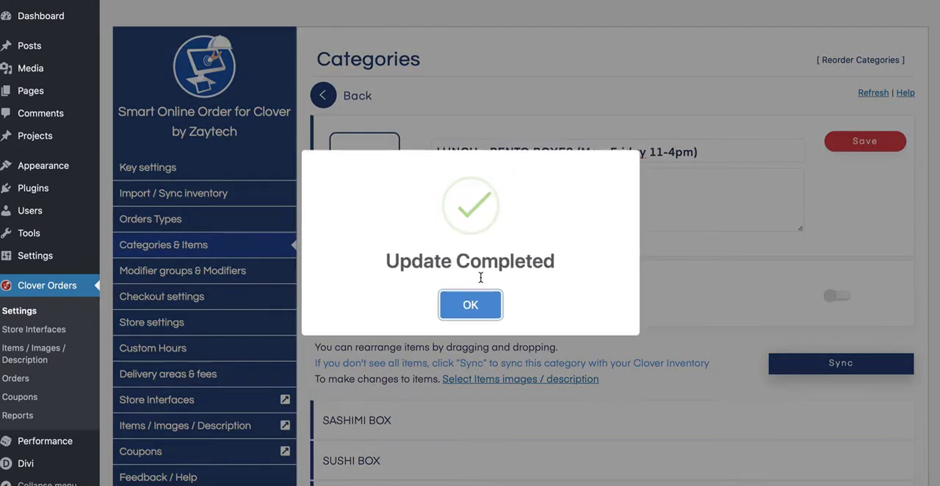
Return to the category list and open the details of the LUNCH - SUSHI & SASHIMI category.
left_click(470, 304)
scroll(602, 298, "down", 15)
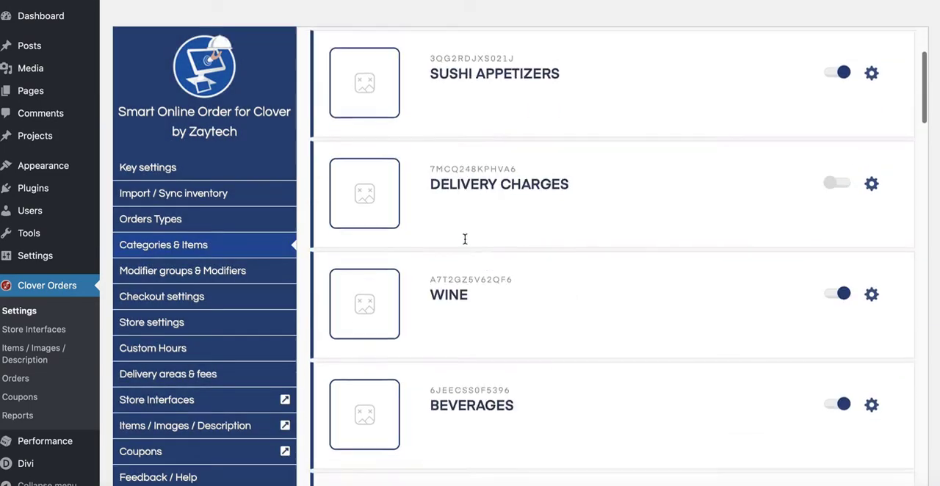
scroll(603, 299, "down", 5)
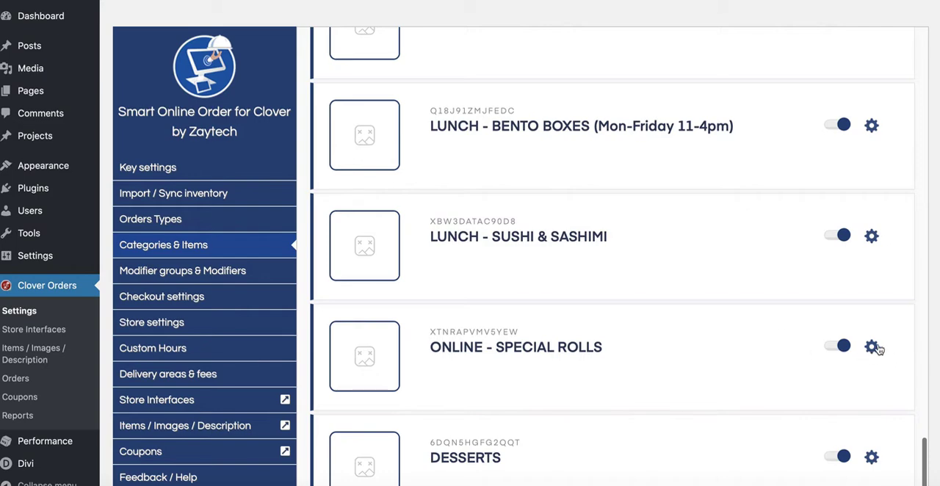
left_click(872, 235)
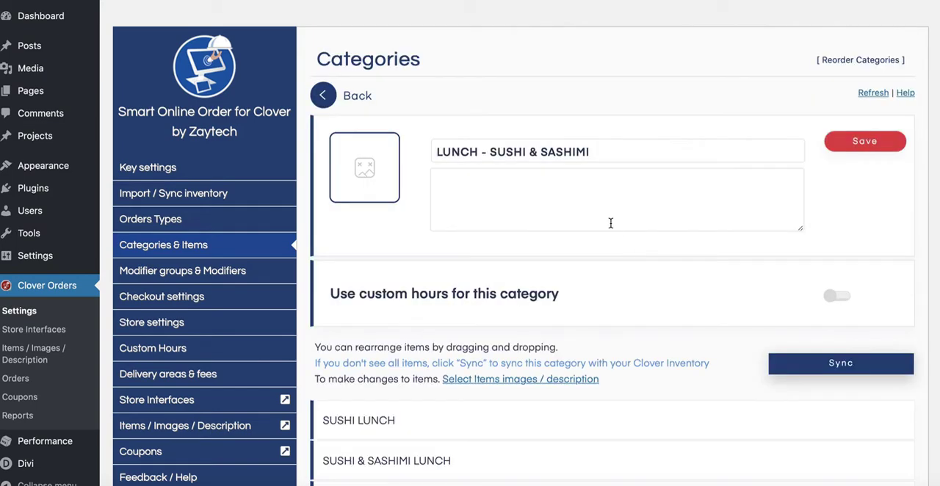
Append "(Mon-Friday 11-4pm)" to the LUNCH - SUSHI & SASHIMI category name and save the category.
left_click(573, 151)
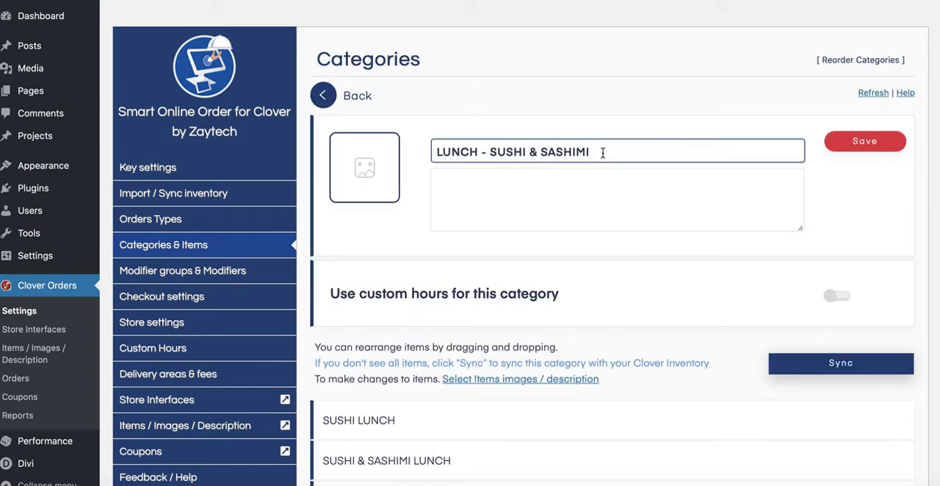
right_click(602, 153)
left_click(615, 185)
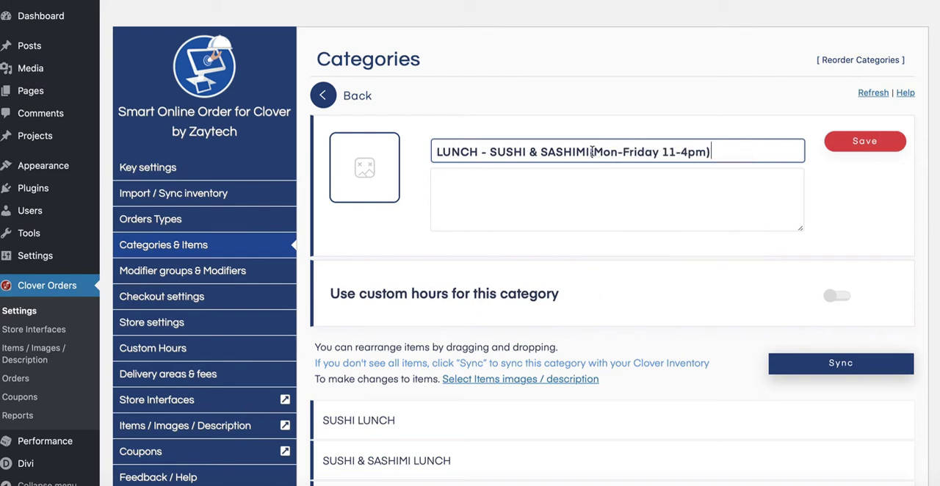
left_click(854, 142)
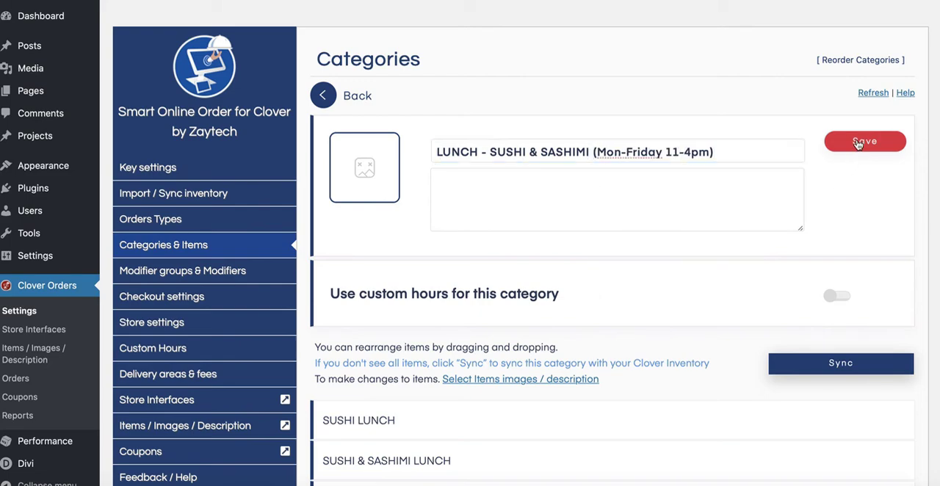
left_click(470, 308)
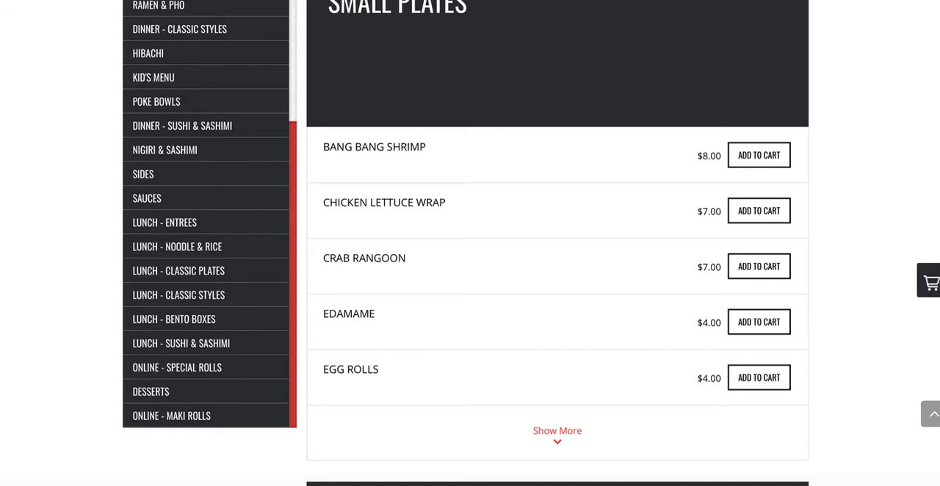
Reload the restaurant's online ordering page and examine how the lunch category names read in the category list and the LUNCH - ENTREES heading.
key("super+r")
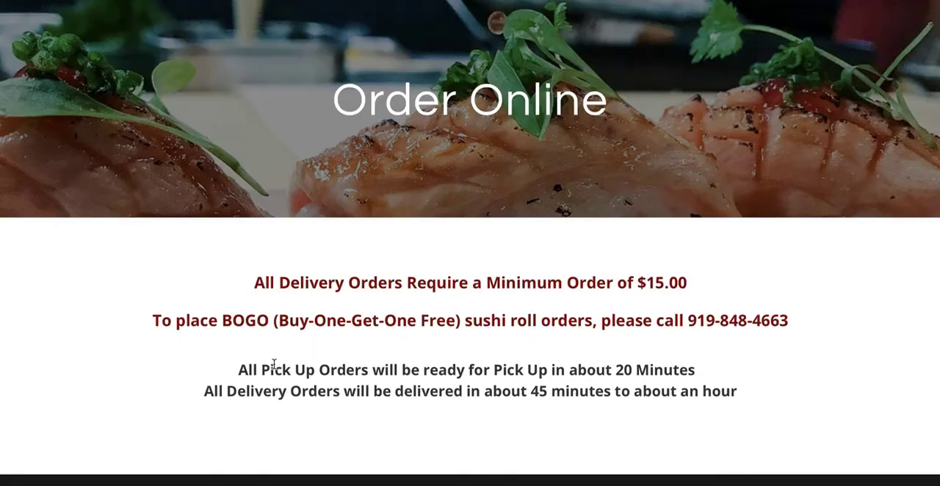
scroll(310, 359, "down", 9)
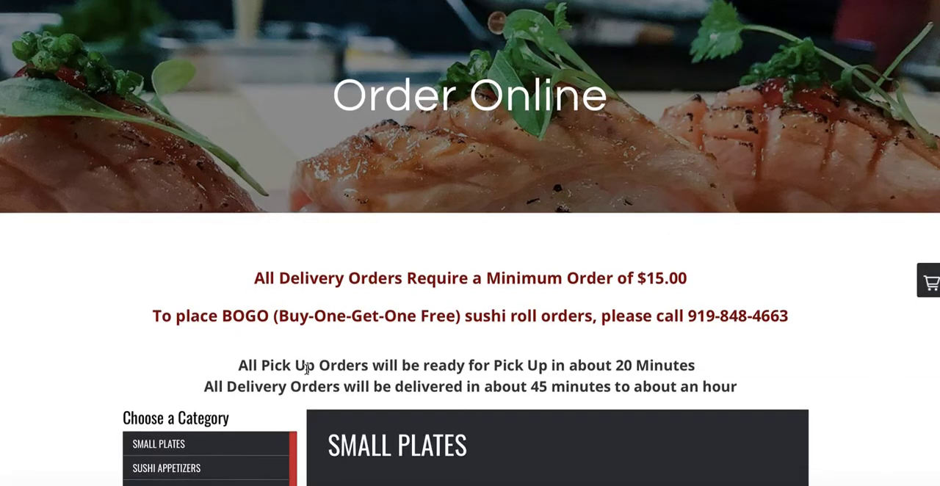
scroll(307, 344, "down", 5)
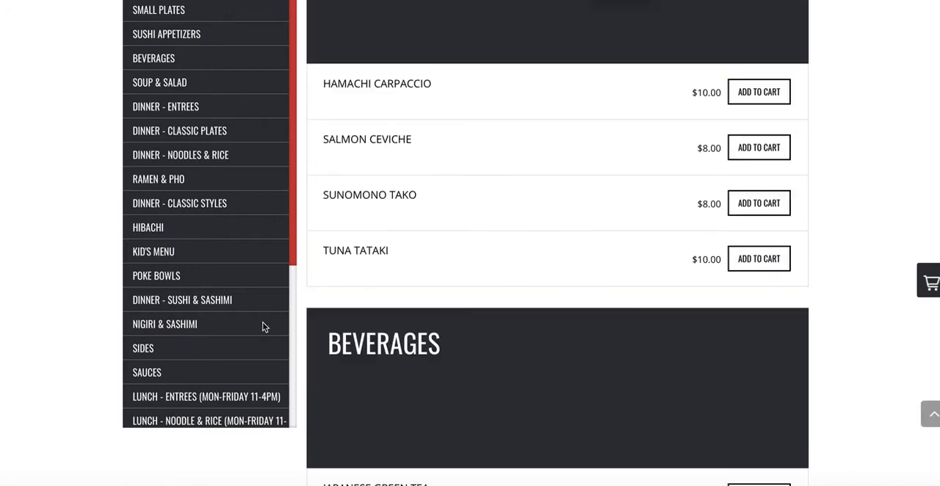
left_click(236, 404)
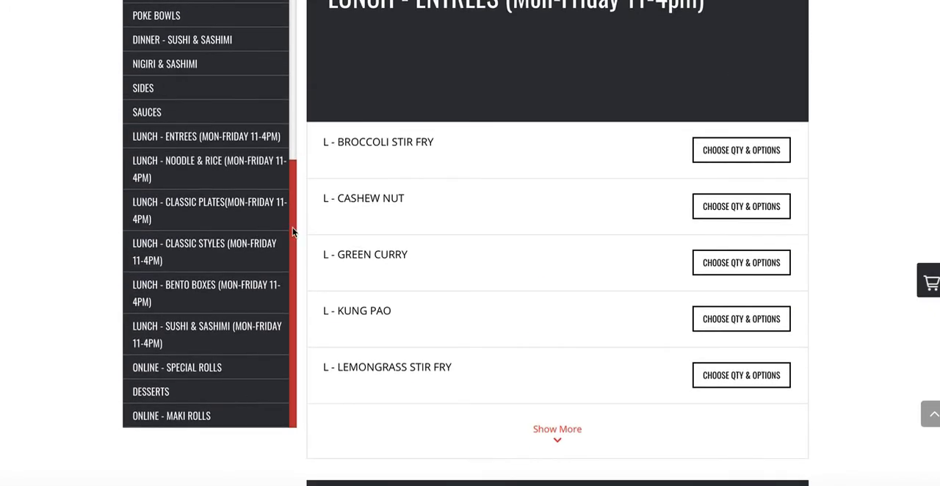
scroll(444, 177, "up", 2)
scroll(505, 230, "up", 1)
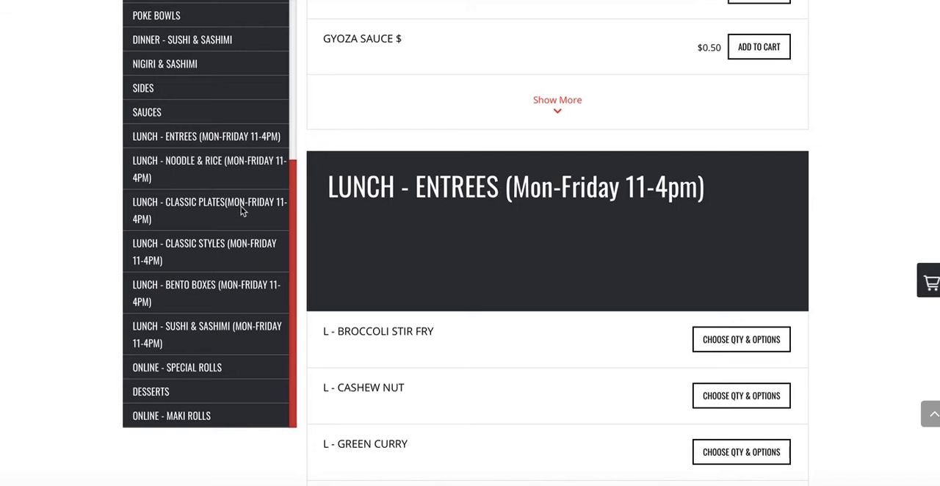
scroll(430, 216, "up", 1)
scroll(431, 218, "down", 1)
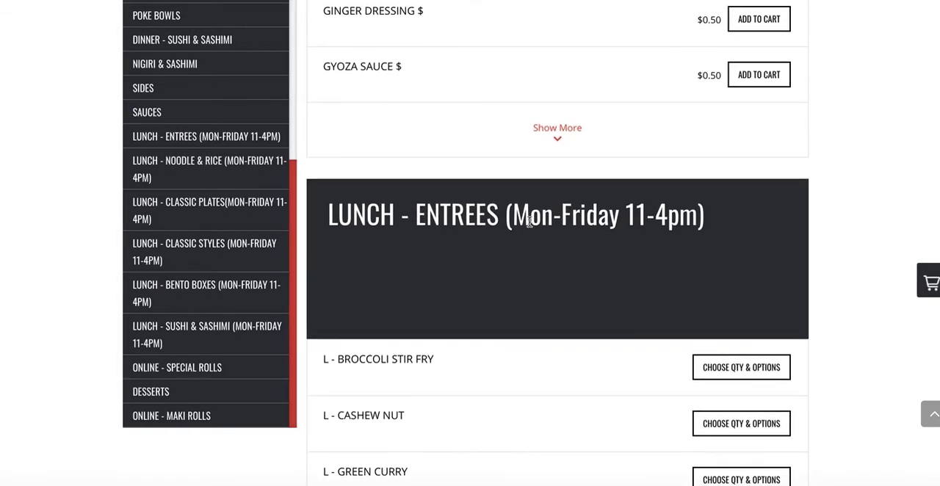
left_click_drag(506, 221, 676, 267)
key("super+c")
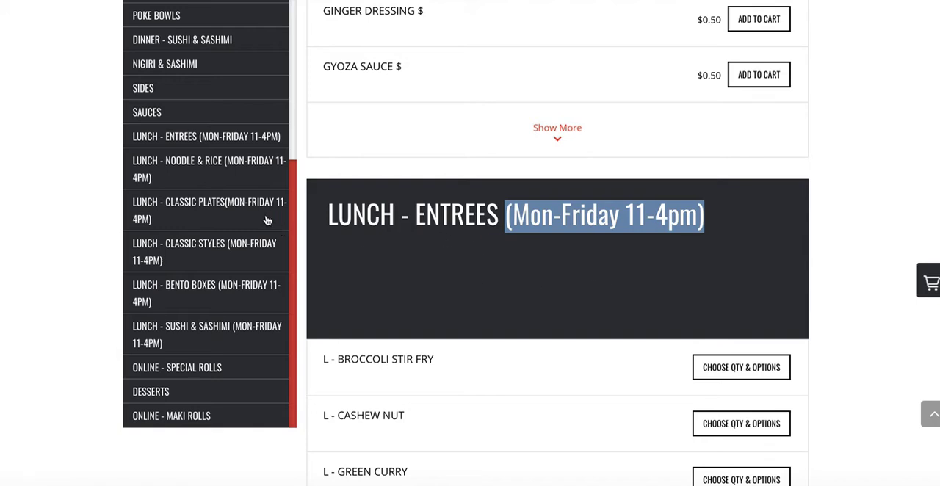
left_click(559, 222)
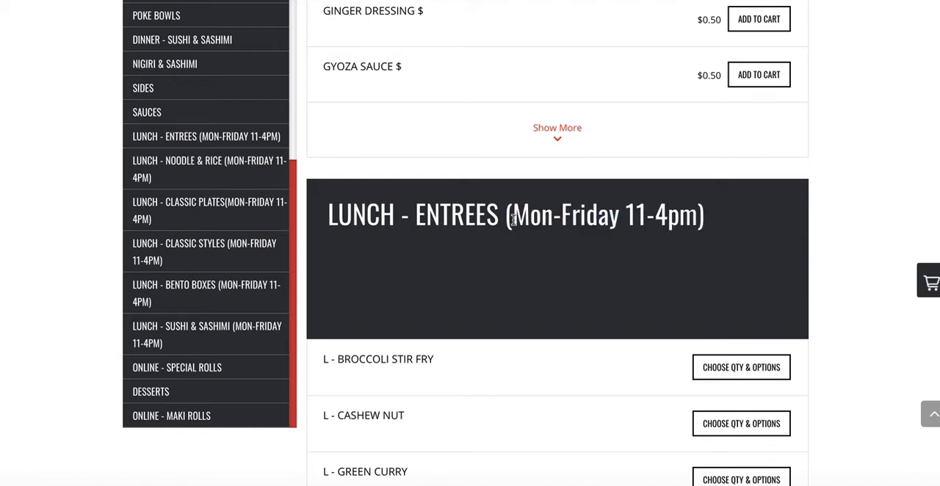
left_click_drag(698, 219, 507, 218)
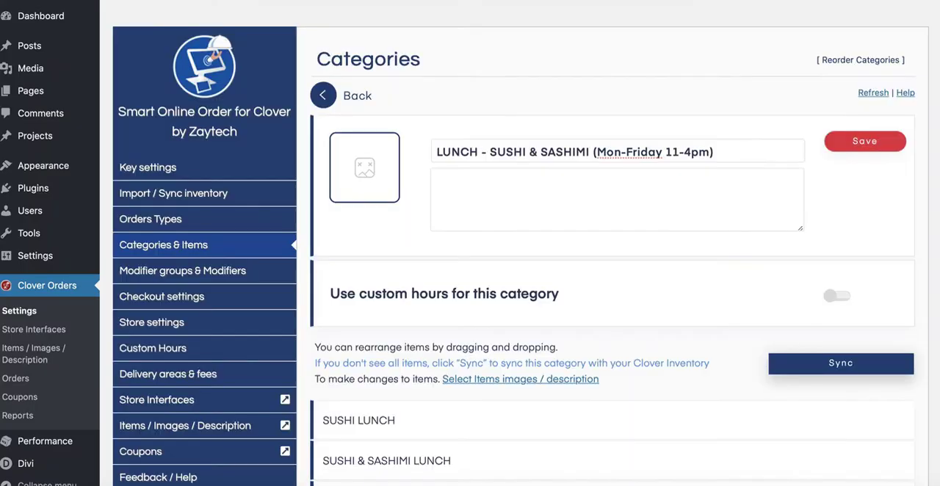
In the LUNCH - SUSHI & SASHIMI category, paste "(Mon-Friday 11-4pm)" as the description, remove it from the name, and save.
right_click(478, 174)
left_click(494, 206)
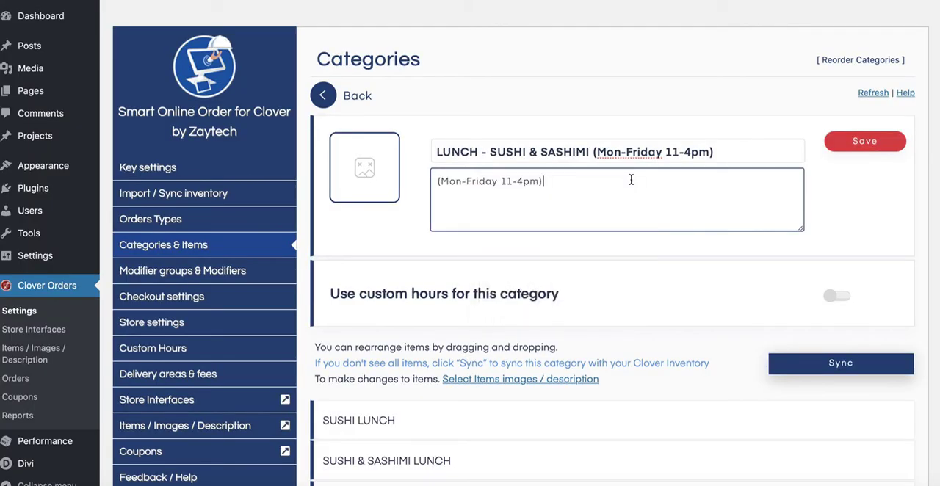
left_click(596, 152)
left_click_drag(594, 152, 714, 151)
key("super+c")
key("BackSpace")
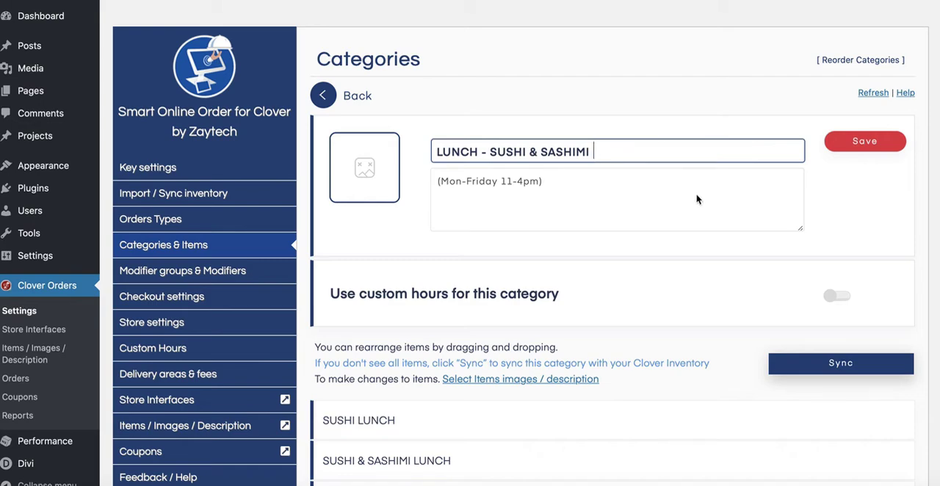
left_click(864, 142)
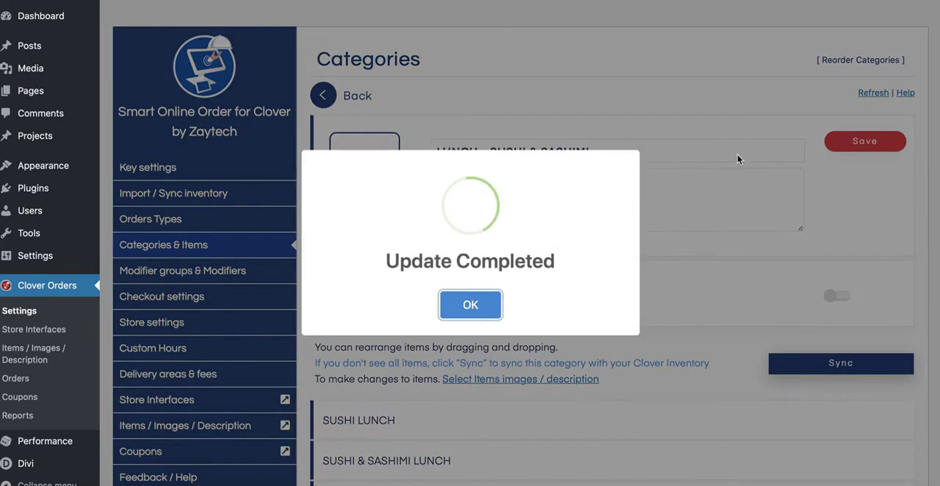
left_click(466, 306)
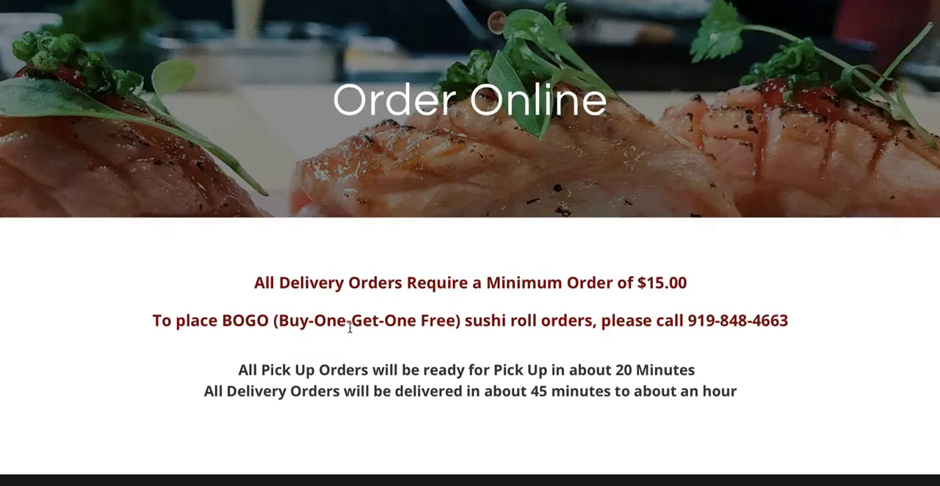
Examine the LUNCH - SUSHI & SASHIMI entry and its section heading on the online ordering page.
scroll(355, 358, "down", 10)
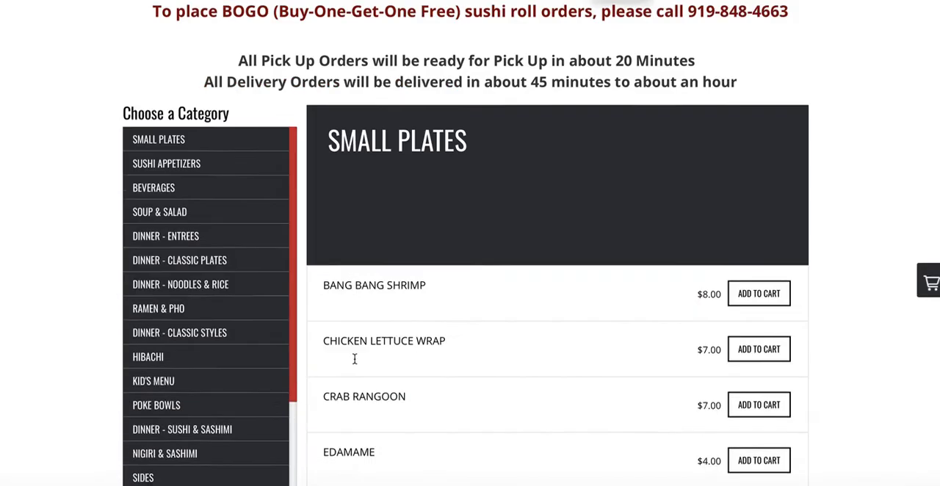
scroll(355, 358, "down", 8)
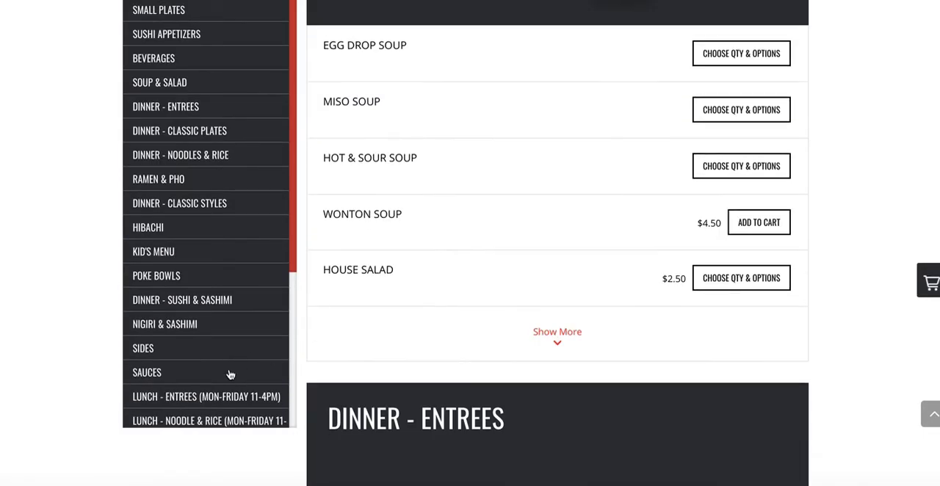
scroll(236, 402, "down", 3)
scroll(470, 382, "down", 10)
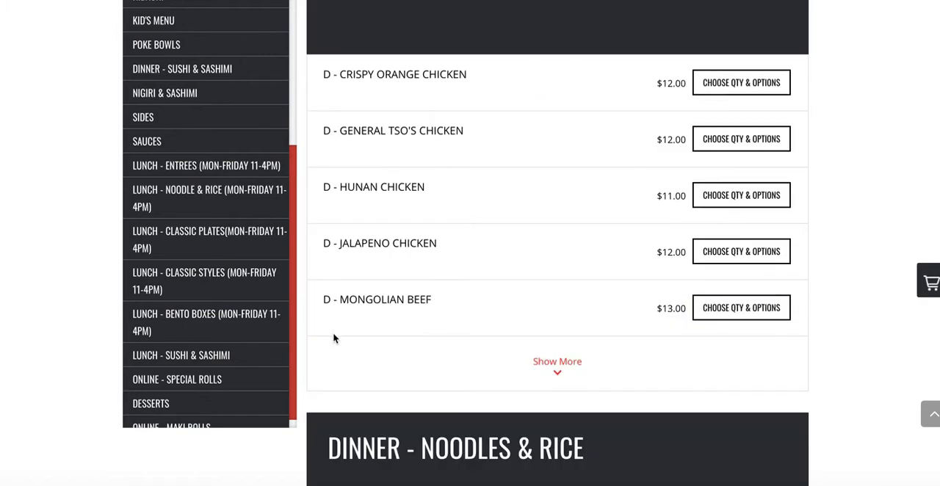
left_click(233, 356)
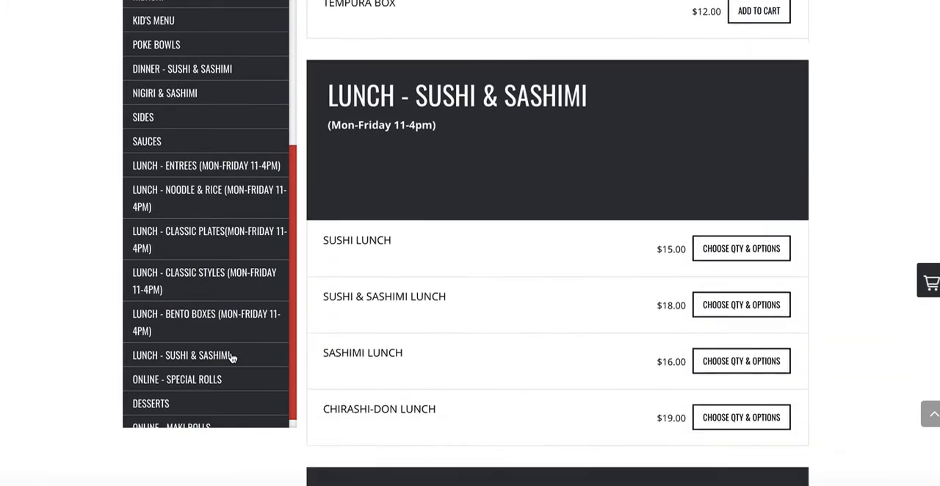
scroll(398, 357, "down", 1)
scroll(401, 345, "up", 2)
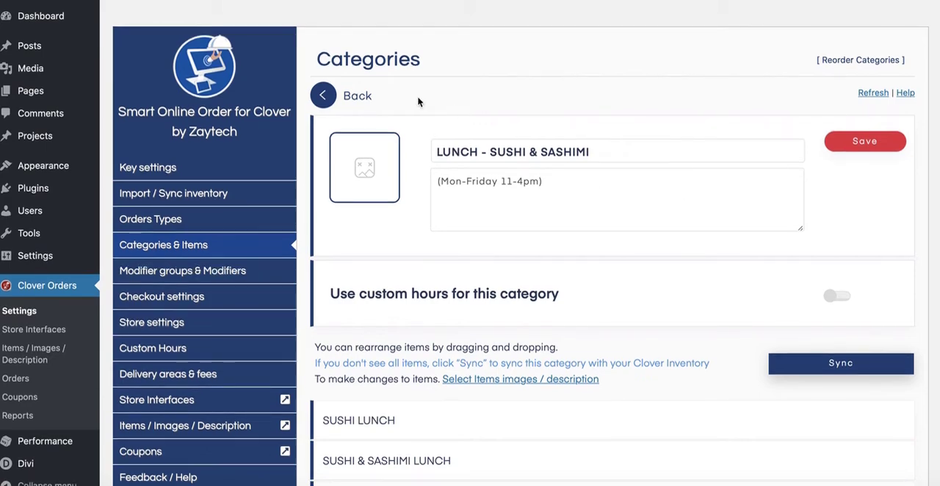
Go back to the plugin's category list and open the details of the LUNCH - BENTO BOXES category.
left_click(331, 96)
scroll(461, 224, "down", 15)
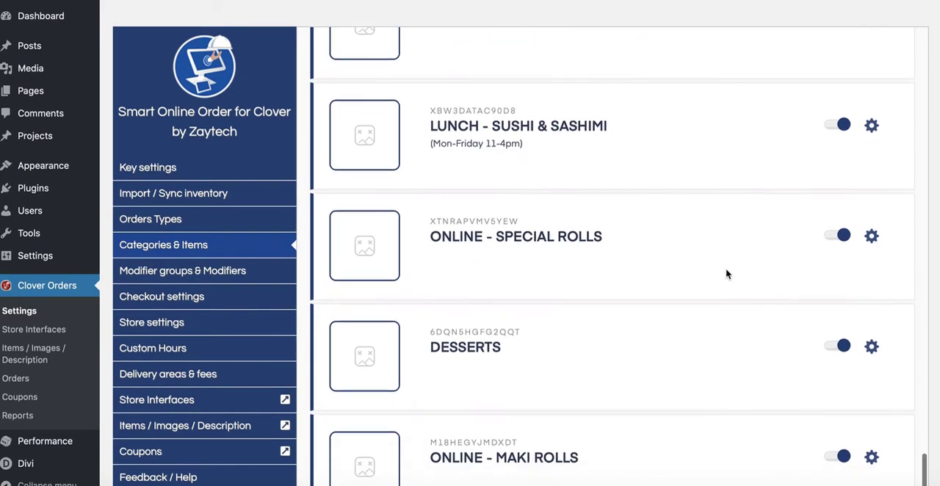
scroll(793, 240, "down", 1)
scroll(788, 238, "up", 1)
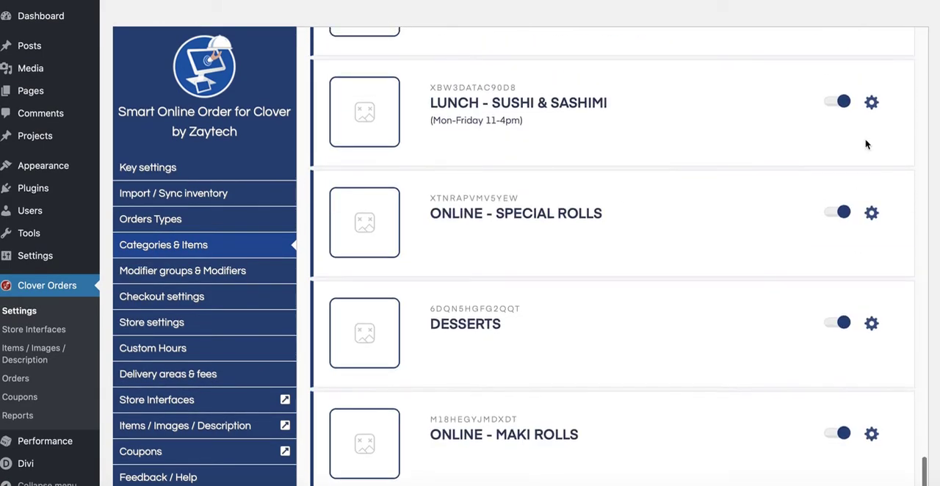
scroll(863, 199, "up", 2)
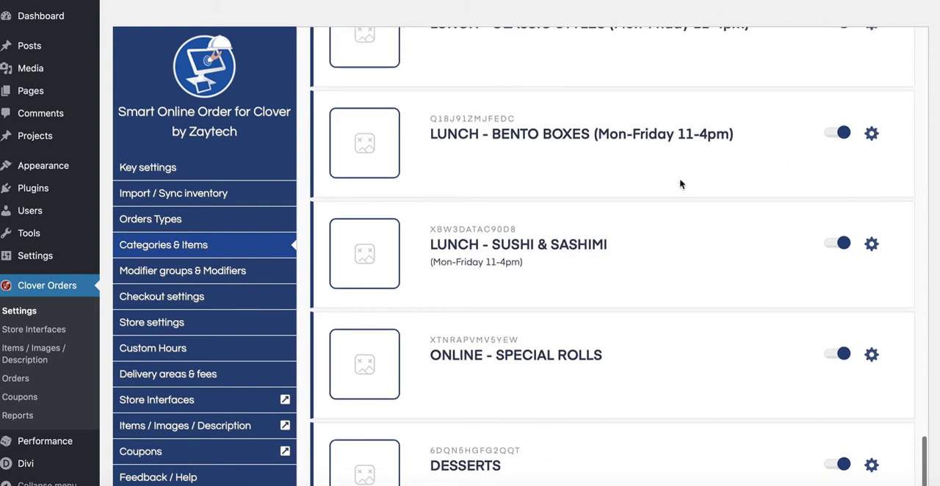
left_click(871, 134)
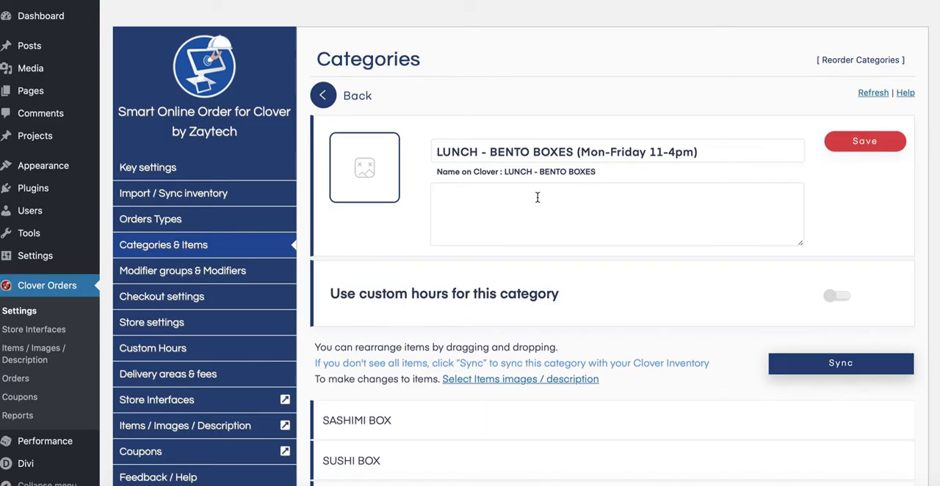
Paste "(Mon-Friday 11-4pm)" as the LUNCH - BENTO BOXES description, remove it from the category name, and save.
right_click(523, 205)
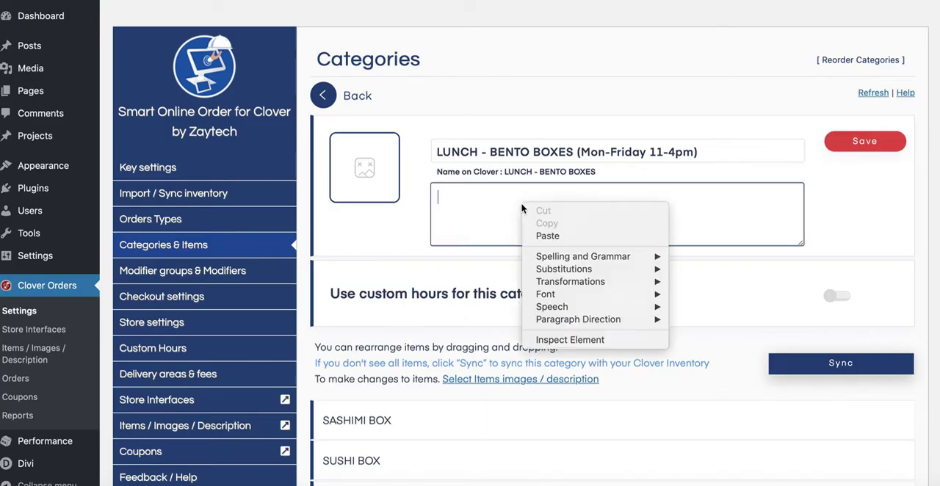
left_click(547, 235)
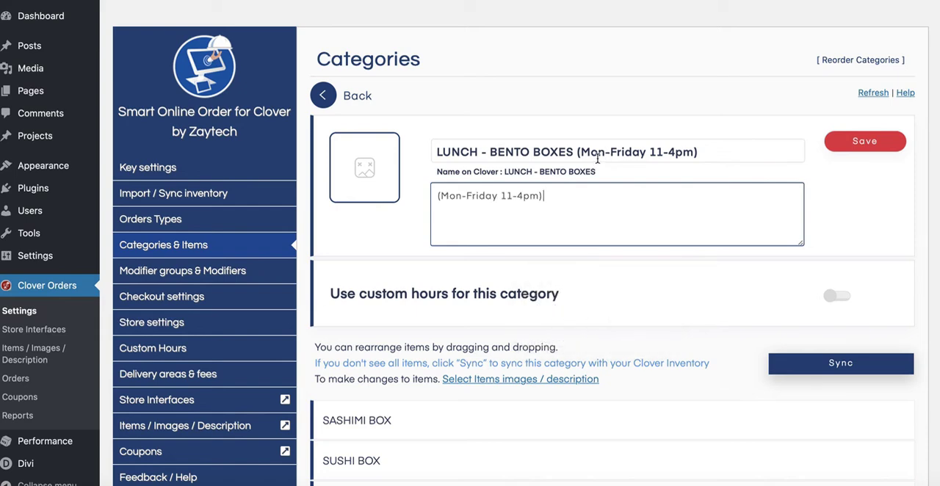
left_click_drag(580, 151, 736, 152)
key("BackSpace")
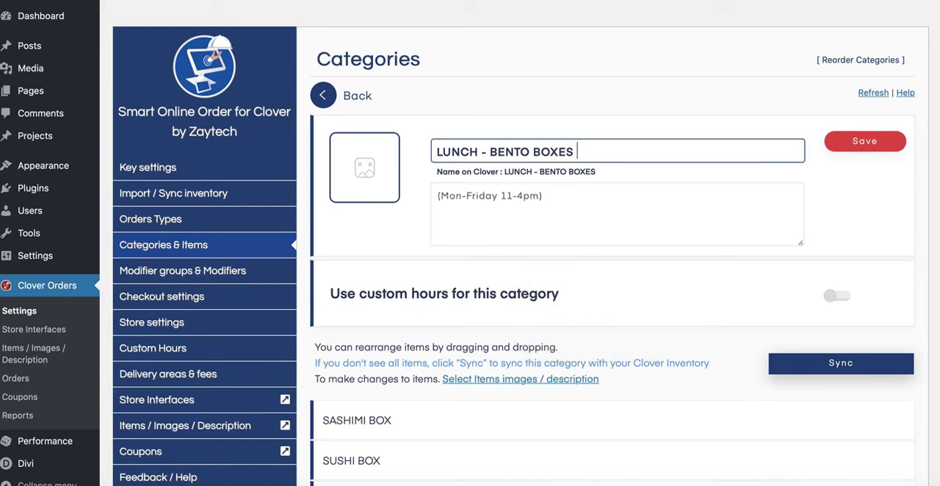
left_click(838, 144)
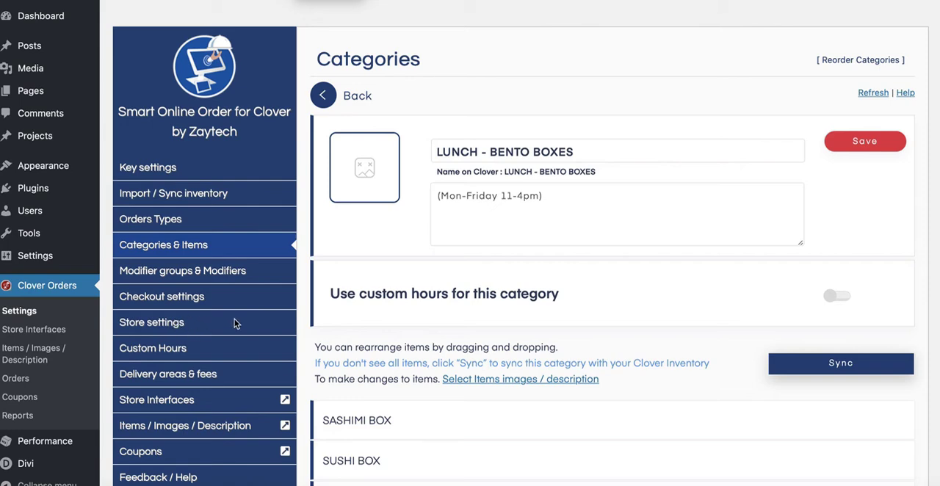
Open the custom hours settings for categories.
left_click(176, 358)
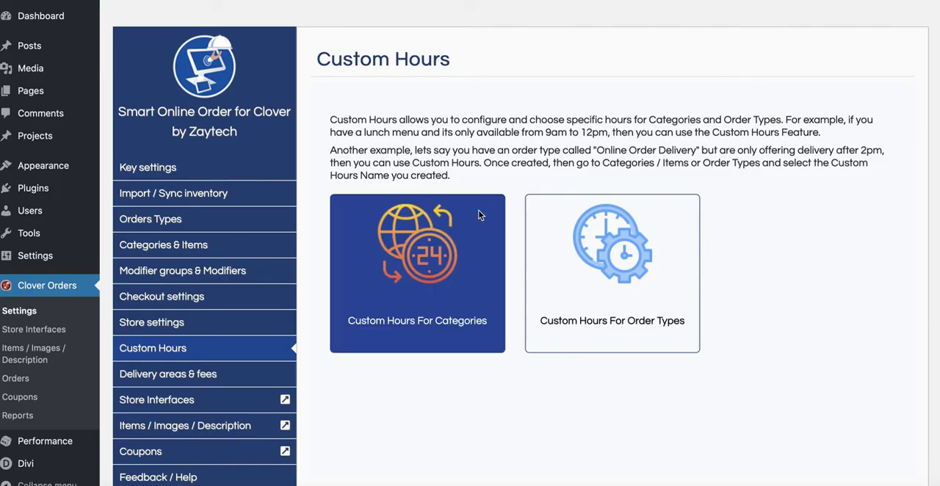
left_click(413, 283)
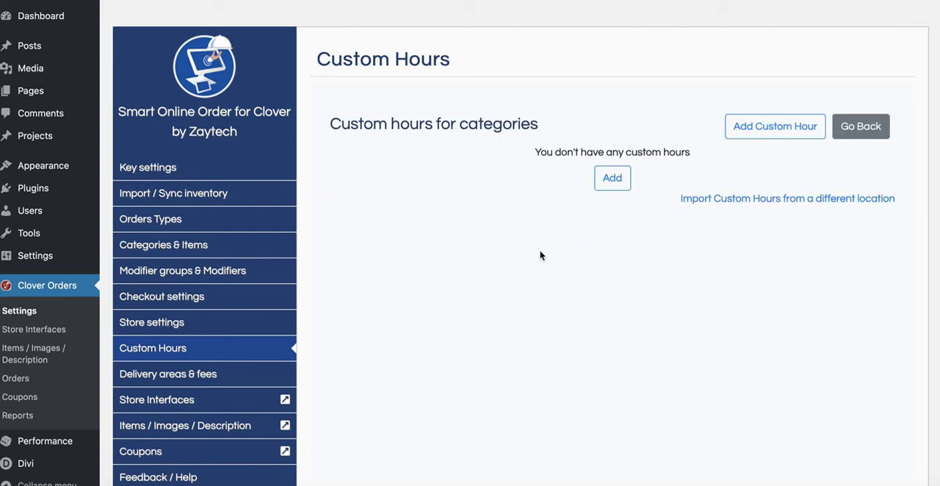
Start a new custom hour for categories and mark Saturday and Sunday as closed for the day.
left_click(777, 130)
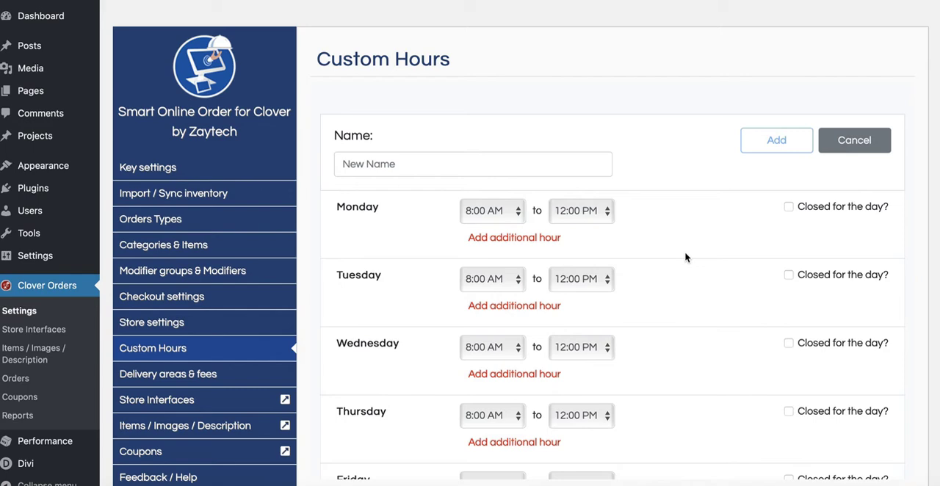
scroll(686, 257, "down", 5)
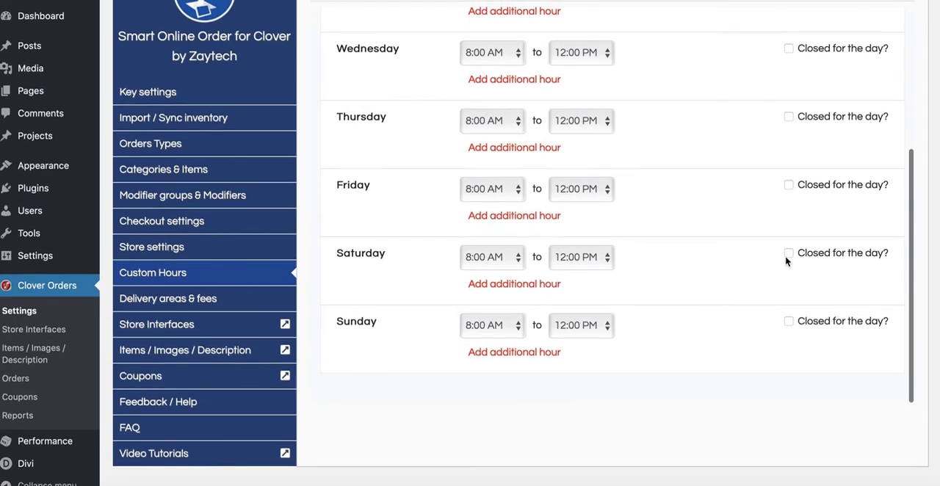
left_click(788, 252)
left_click(789, 322)
scroll(830, 304, "up", 1)
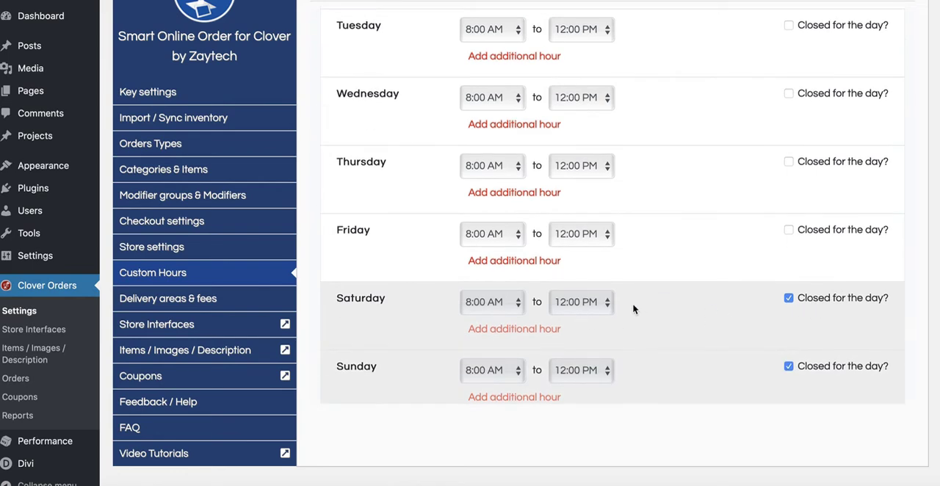
scroll(692, 316, "down", 1)
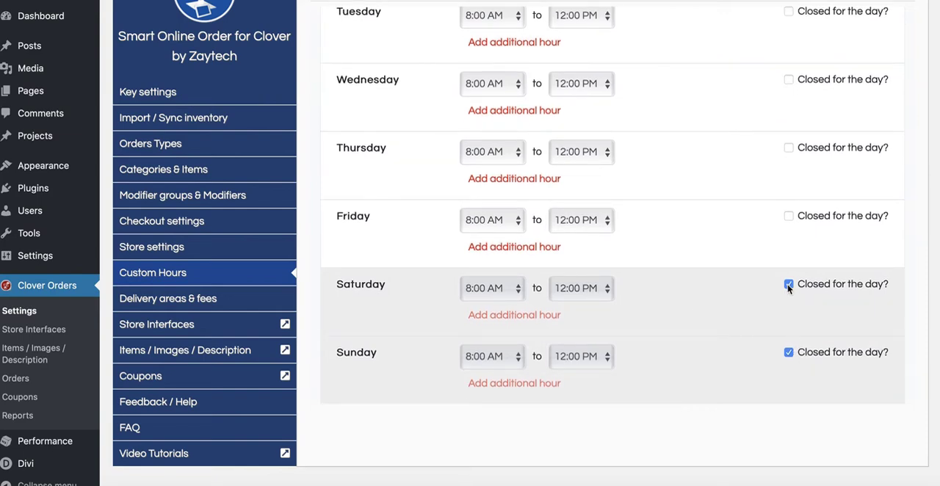
Set Monday's custom hours to 11:00 AM to 4:00 PM.
scroll(734, 243, "up", 10)
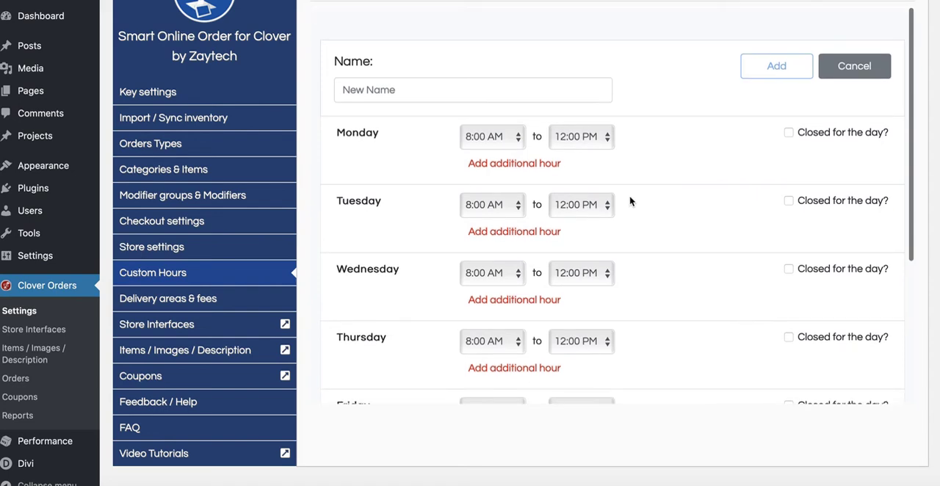
left_click(517, 136)
scroll(485, 331, "down", 3)
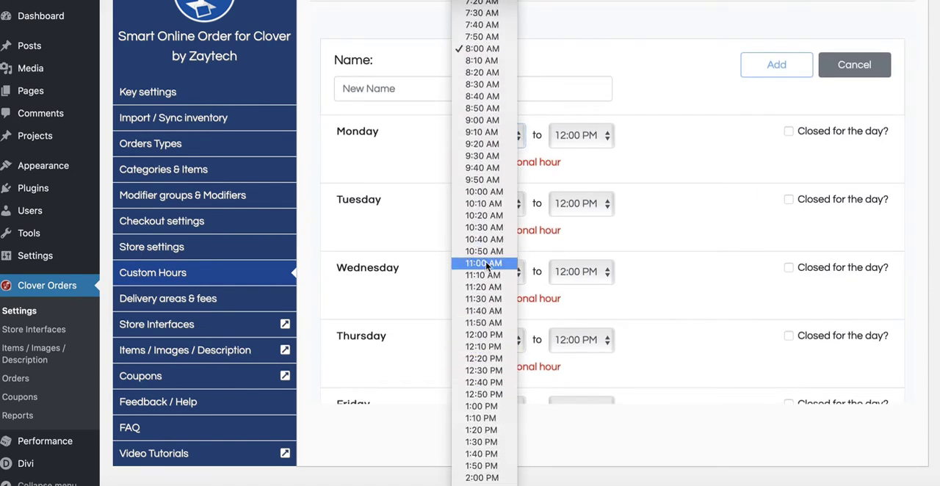
left_click(485, 263)
left_click(584, 136)
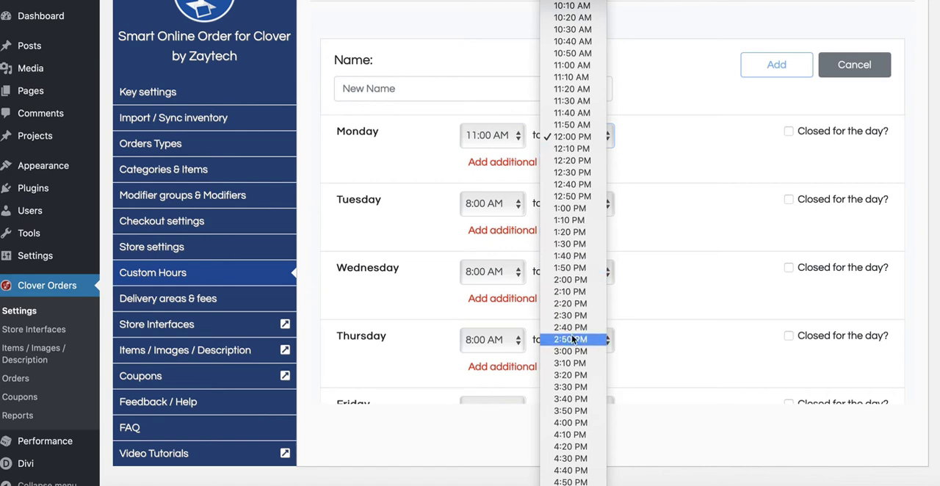
scroll(572, 353, "down", 1)
left_click(570, 384)
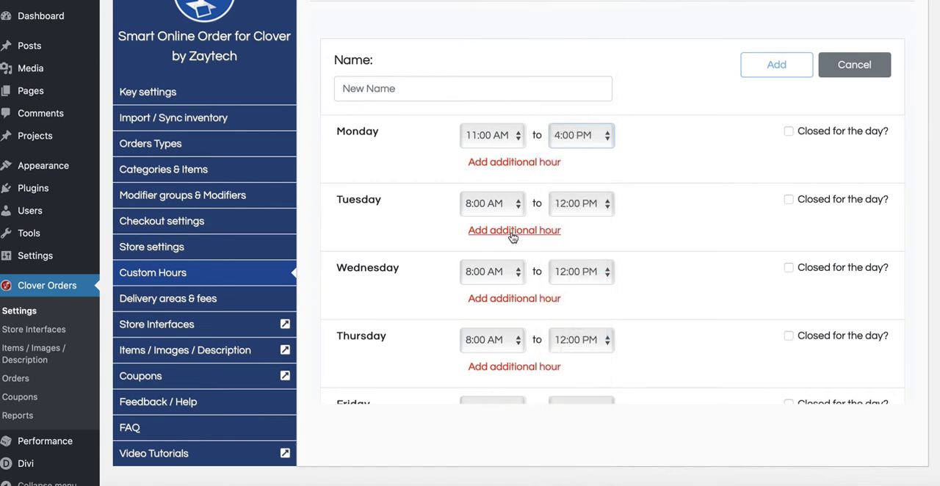
Set Tuesday's custom hours to 11:00 AM to 4:00 PM.
left_click(514, 205)
scroll(496, 355, "down", 2)
scroll(495, 355, "down", 3)
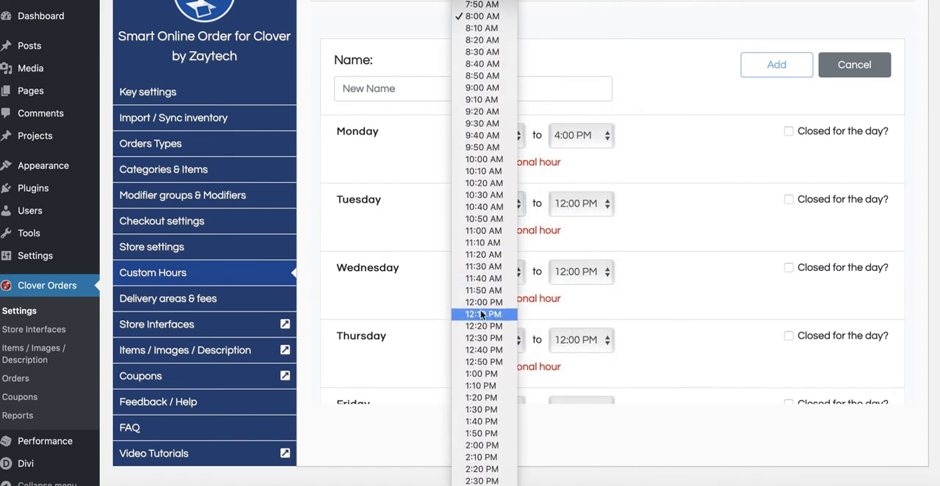
left_click(482, 233)
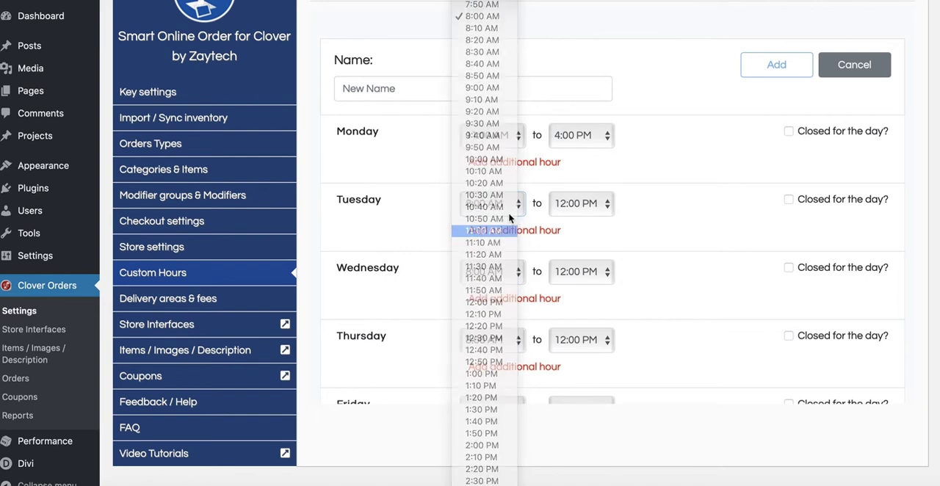
left_click(593, 206)
scroll(570, 464, "down", 1)
left_click(573, 466)
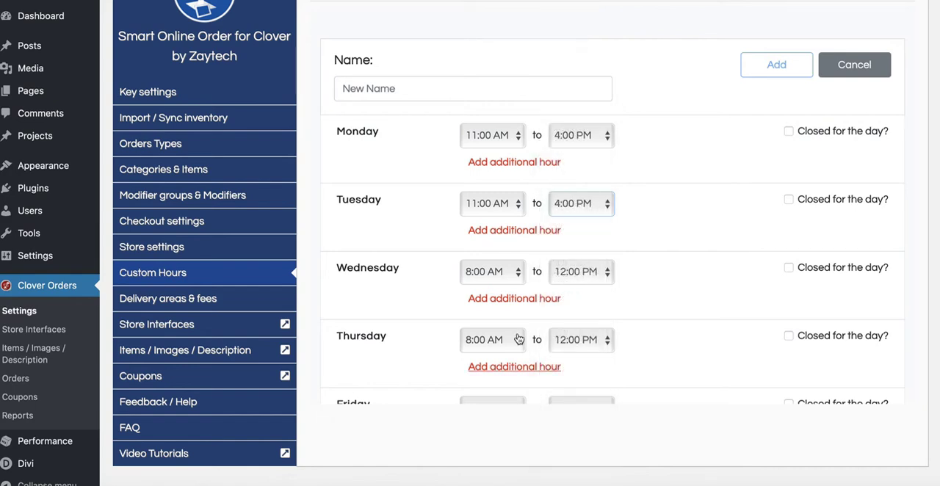
Set Wednesday's custom hours to 11:00 AM to 4:00 PM.
left_click(518, 276)
scroll(509, 376, "down", 3)
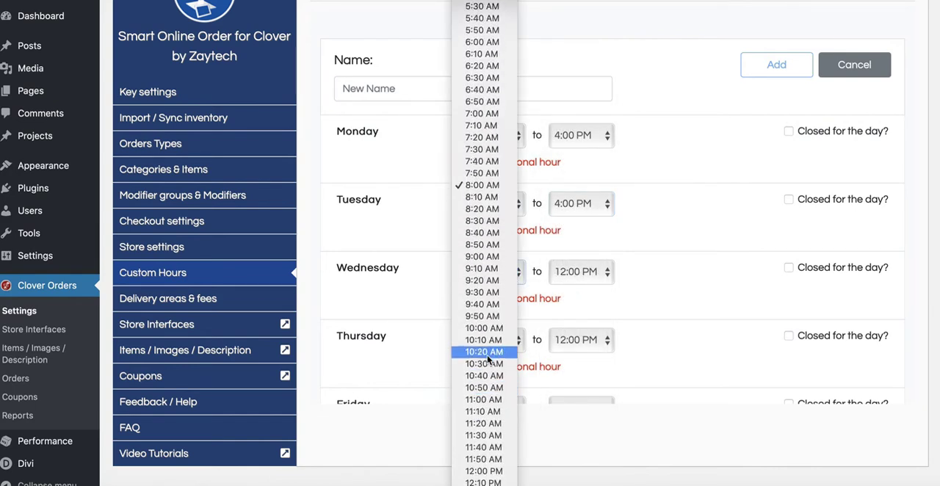
left_click(483, 400)
left_click(604, 272)
scroll(571, 380, "down", 3)
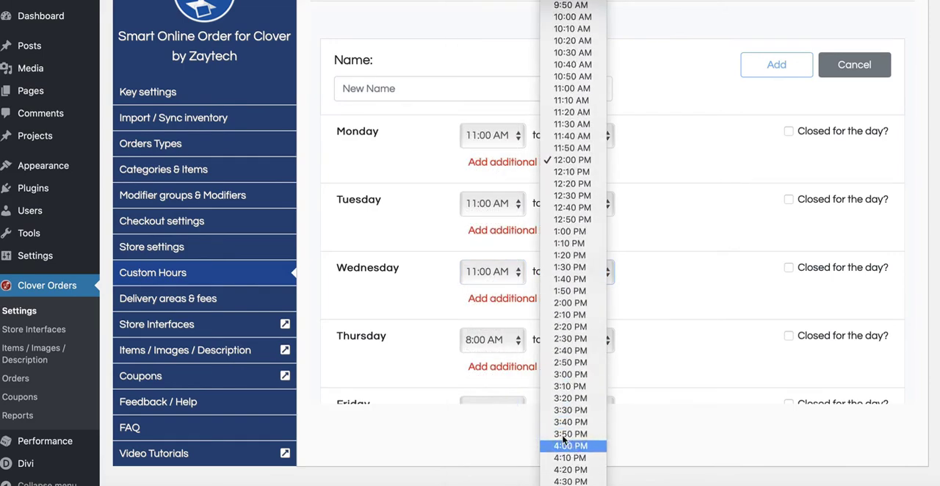
left_click(571, 446)
Set Thursday's custom hours to 11:00 AM to 4:00 PM.
left_click(514, 340)
scroll(503, 396, "down", 10)
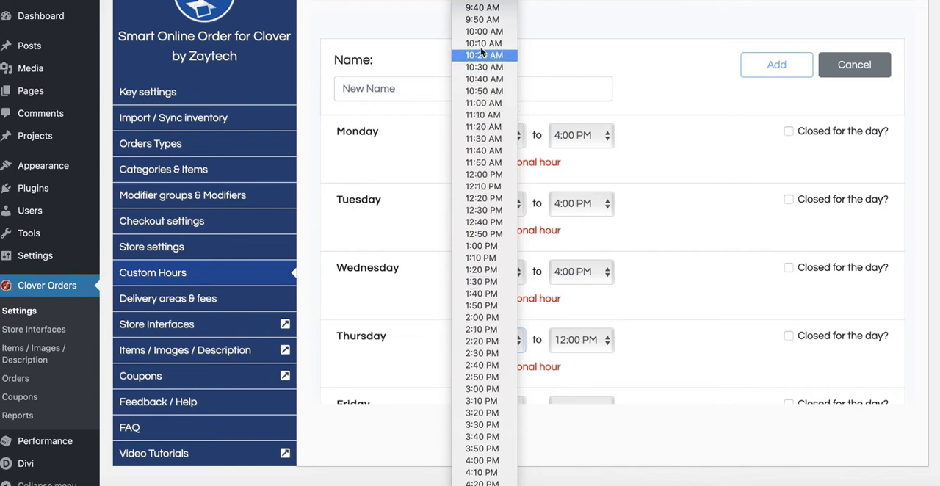
left_click(487, 104)
left_click(605, 341)
scroll(584, 360, "down", 5)
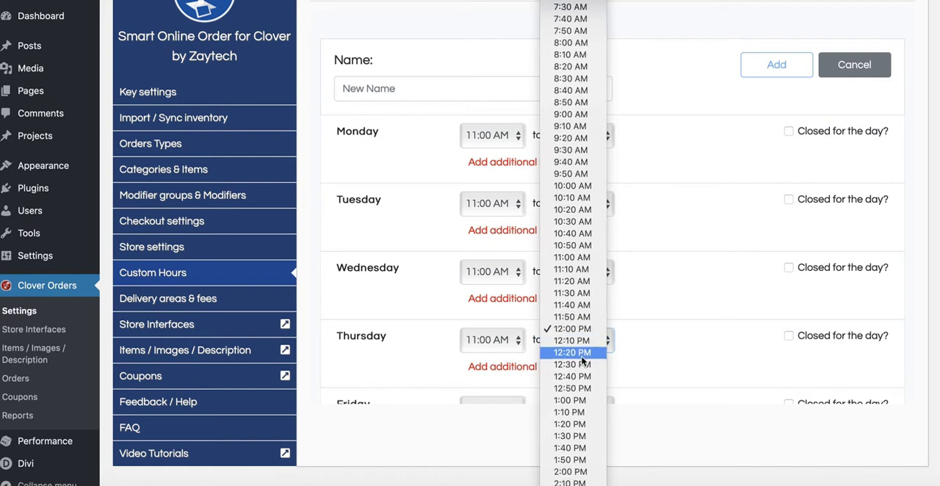
scroll(577, 448, "down", 1)
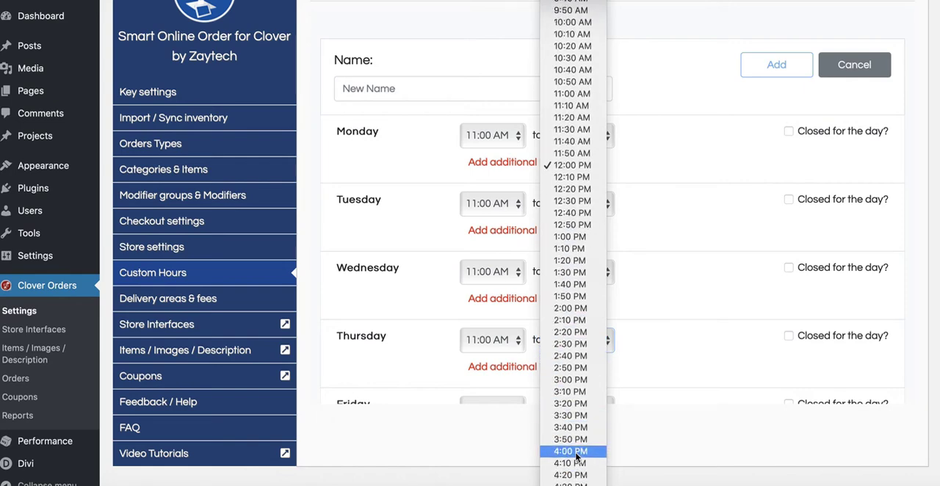
left_click(573, 463)
left_click(584, 350)
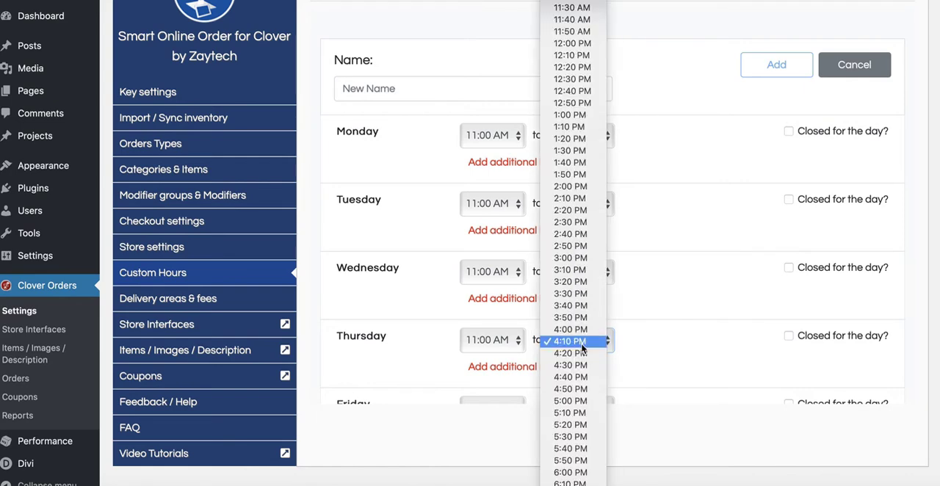
left_click(575, 330)
Set Friday's custom hours to 11:00 AM to 4:00 PM.
scroll(656, 346, "down", 3)
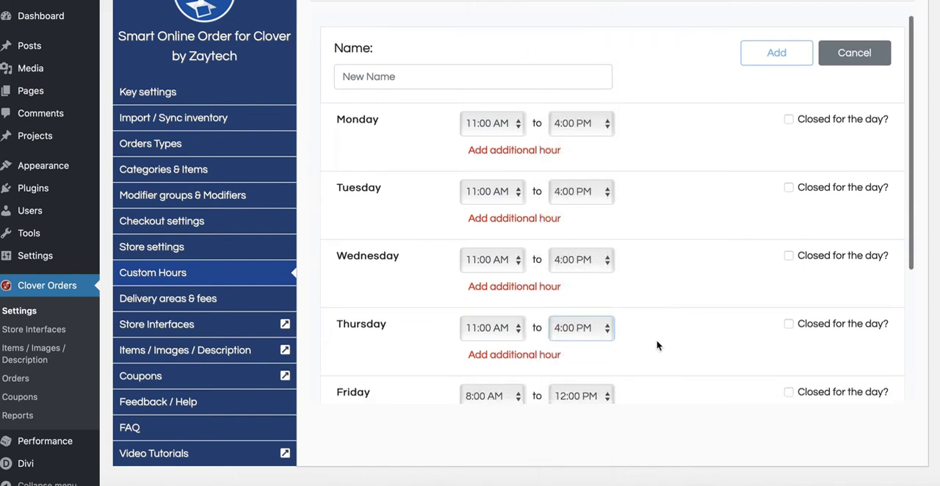
left_click(514, 275)
scroll(503, 367, "down", 5)
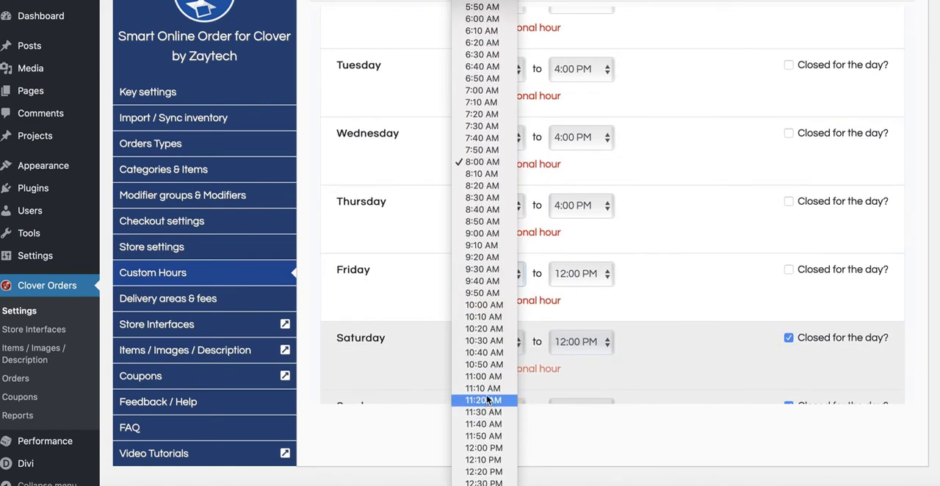
left_click(484, 377)
left_click(595, 275)
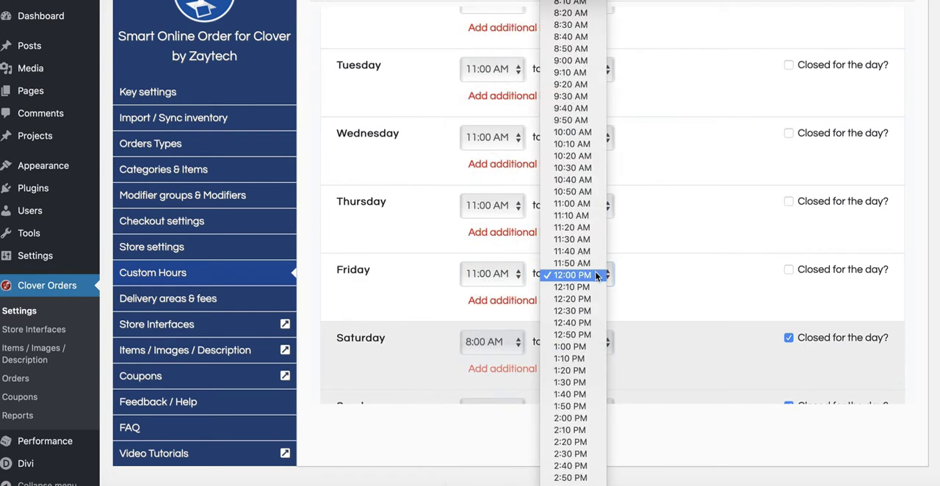
scroll(567, 426, "down", 6)
scroll(565, 445, "down", 1)
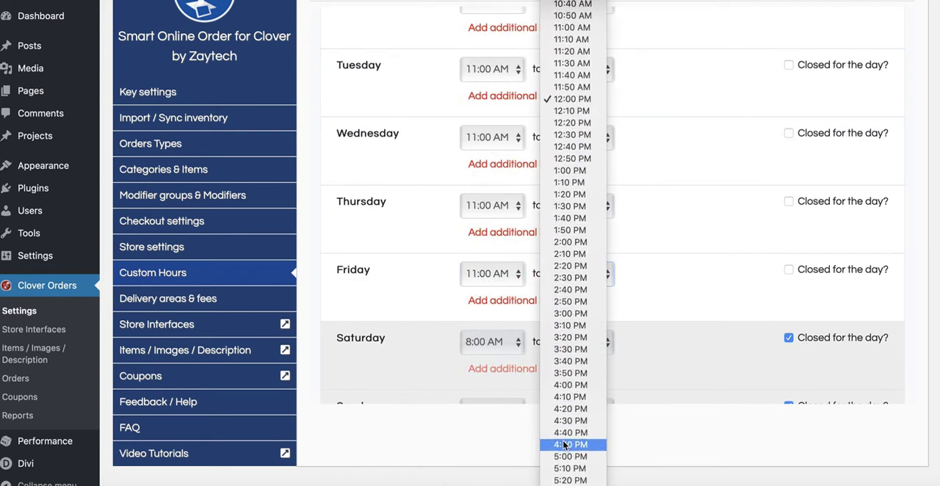
left_click(571, 384)
Name the custom hour "Lunch (Mon-Friday 11-4pm)", pasting the hours text after "Lunch", add it and return to the custom hours list.
scroll(676, 353, "down", 1)
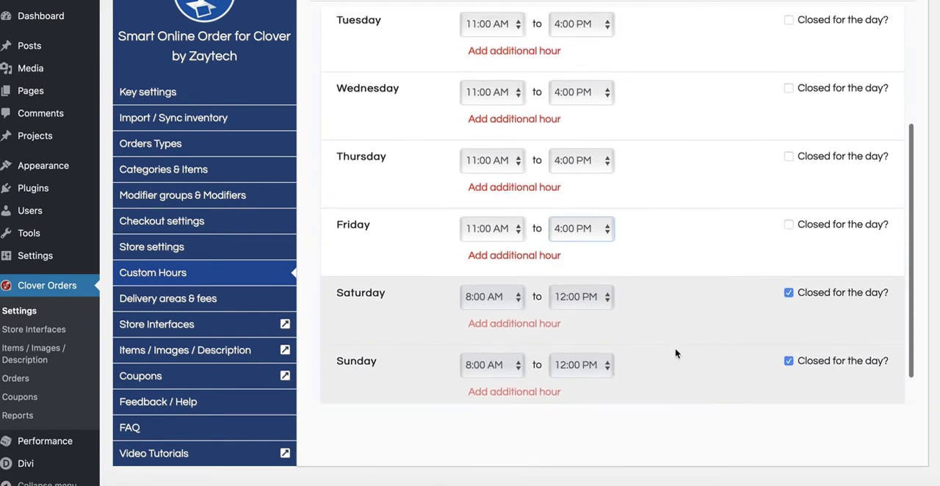
scroll(676, 353, "up", 5)
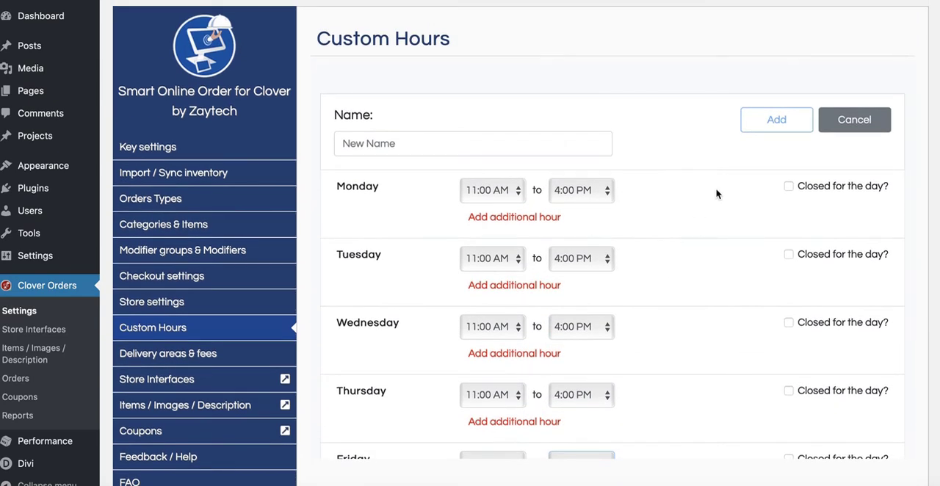
left_click(607, 147)
type("Lunch ")
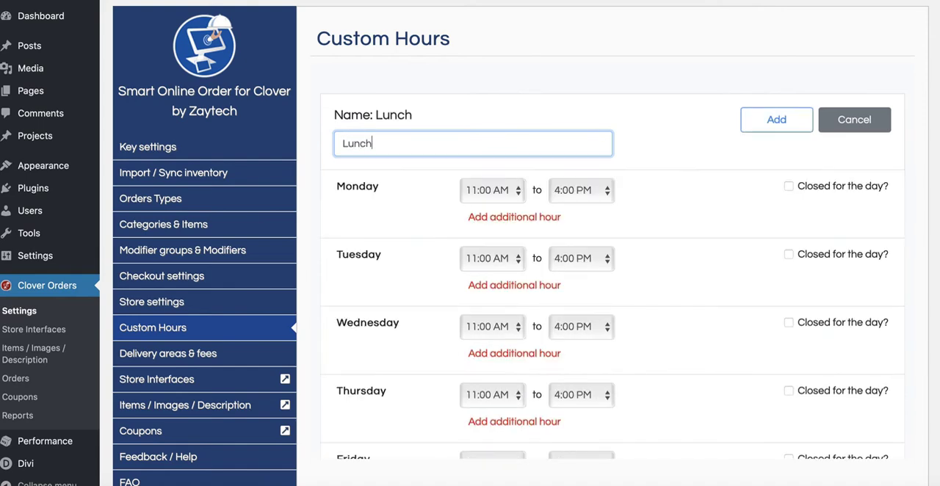
type("110")
type("-4")
left_click_drag(376, 143, 407, 144)
right_click(400, 141)
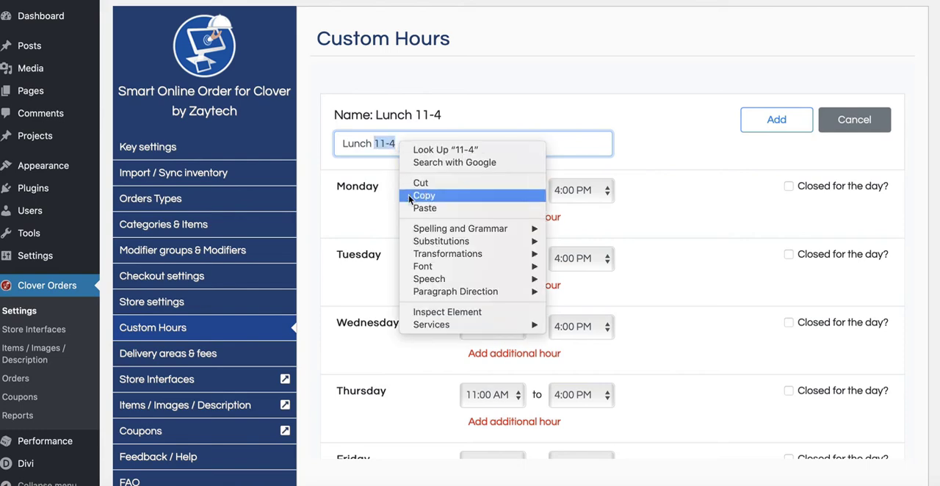
left_click(424, 209)
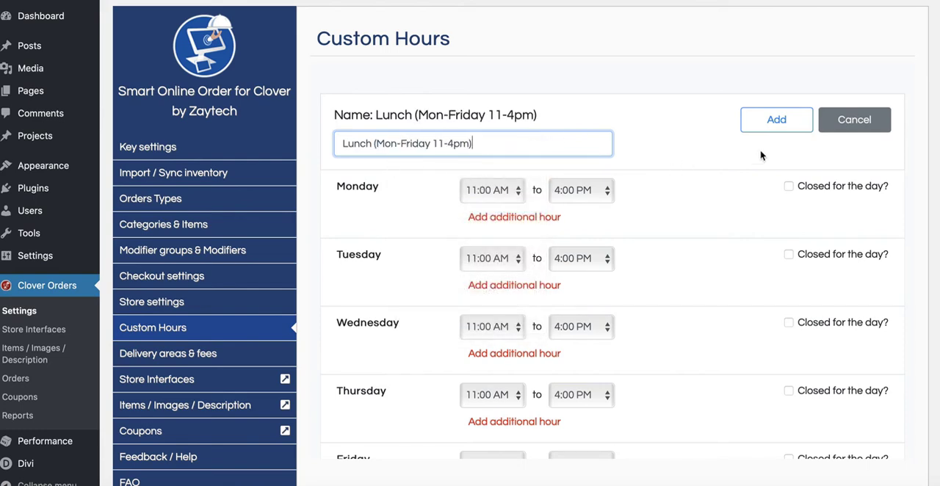
left_click(757, 124)
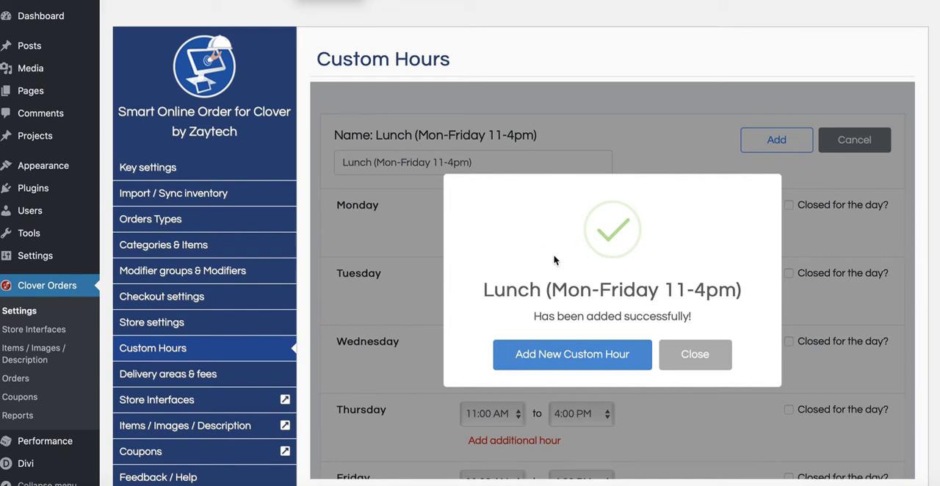
left_click(694, 356)
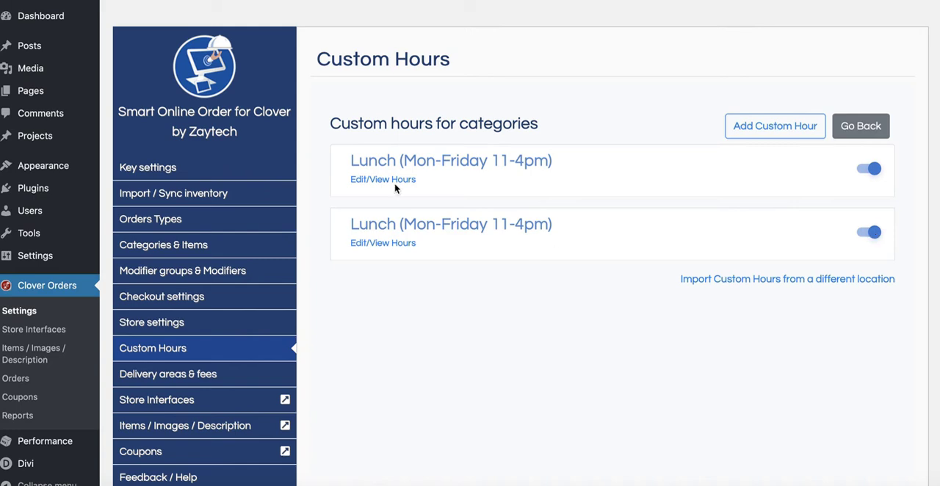
Delete the second, duplicate "Lunch (Mon-Friday 11-4pm)" custom hour entry.
left_click(388, 244)
scroll(576, 384, "down", 2)
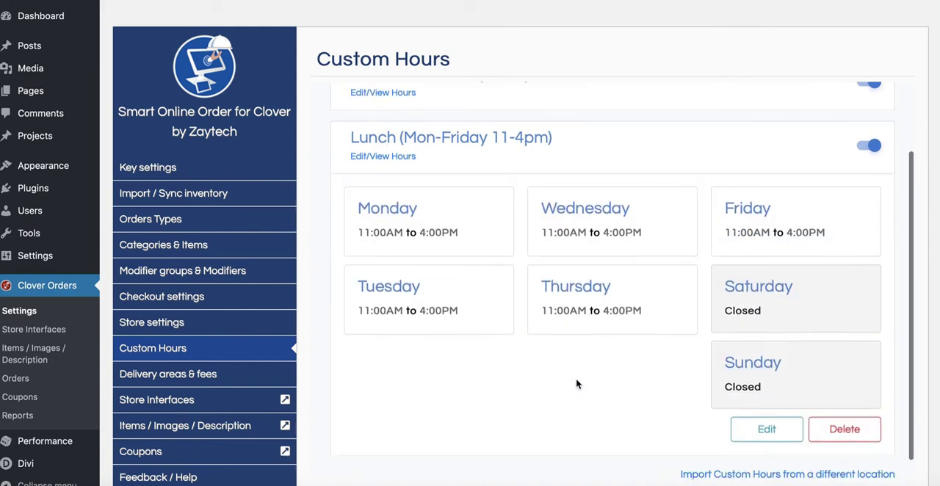
left_click(838, 406)
left_click(588, 338)
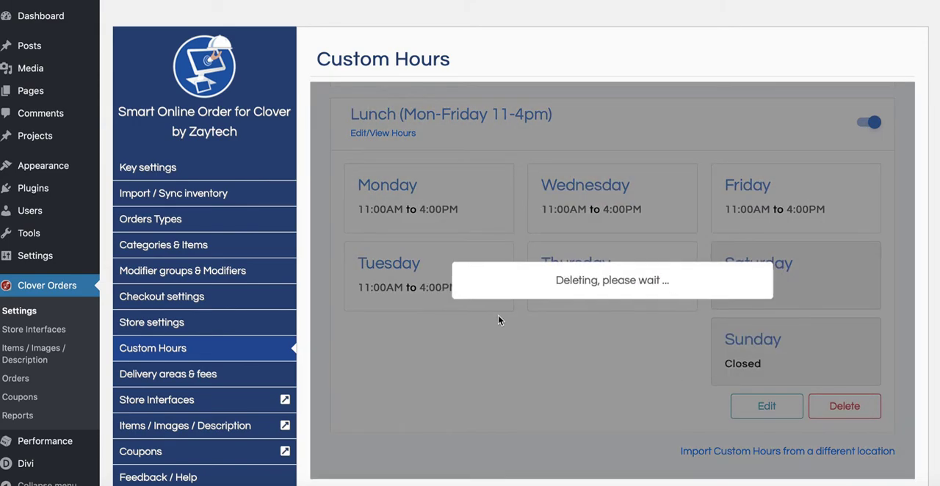
left_click(608, 360)
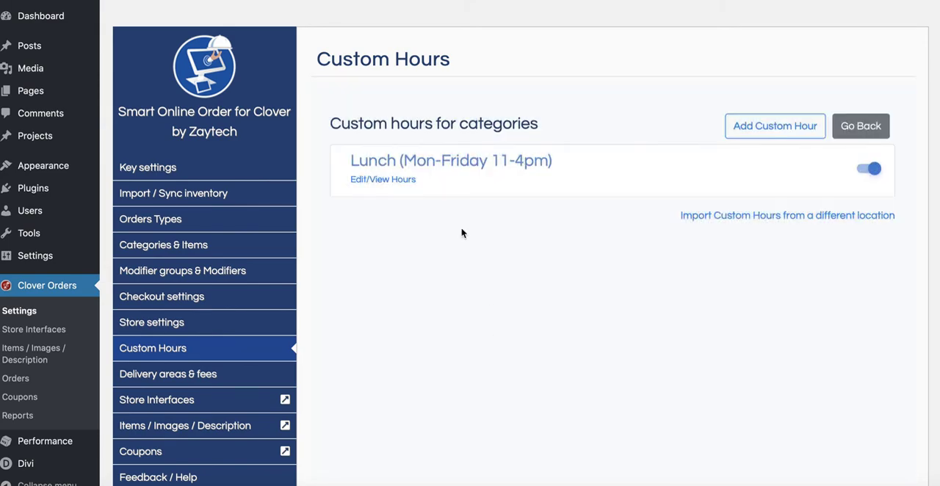
Open the settings of the "LUNCH - ENTREES (Mon-Friday 11-4pm)" category from the categories list.
left_click(184, 249)
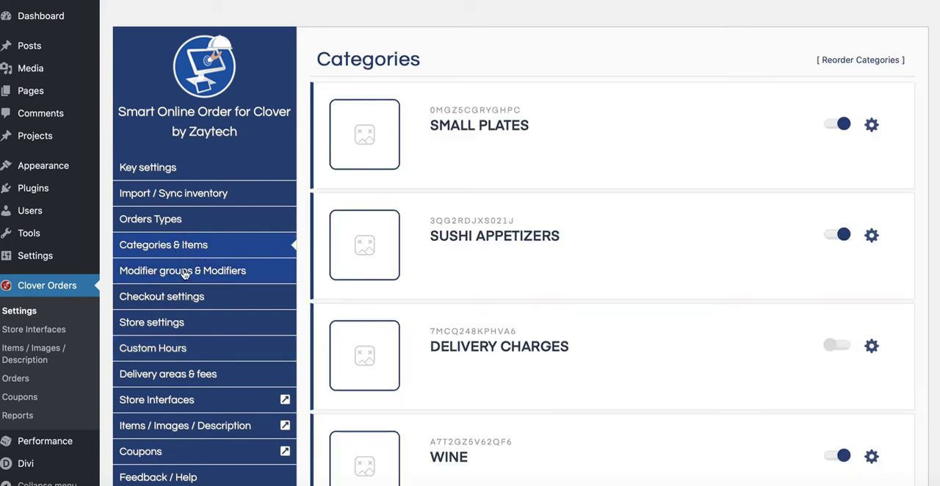
left_click(174, 347)
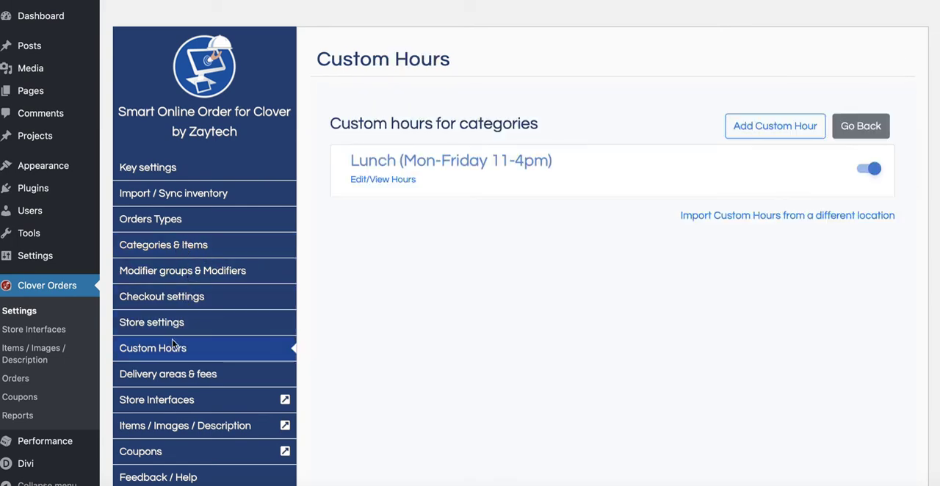
left_click(169, 254)
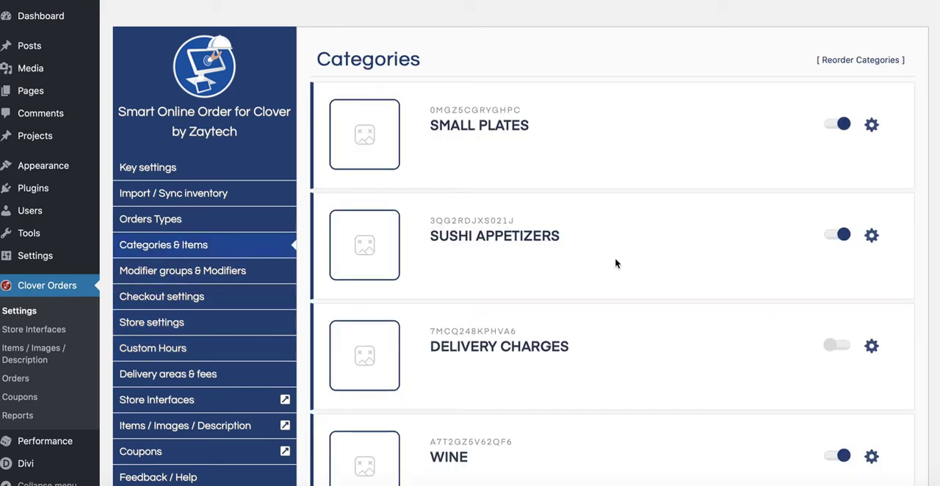
scroll(616, 264, "down", 9)
scroll(615, 263, "down", 15)
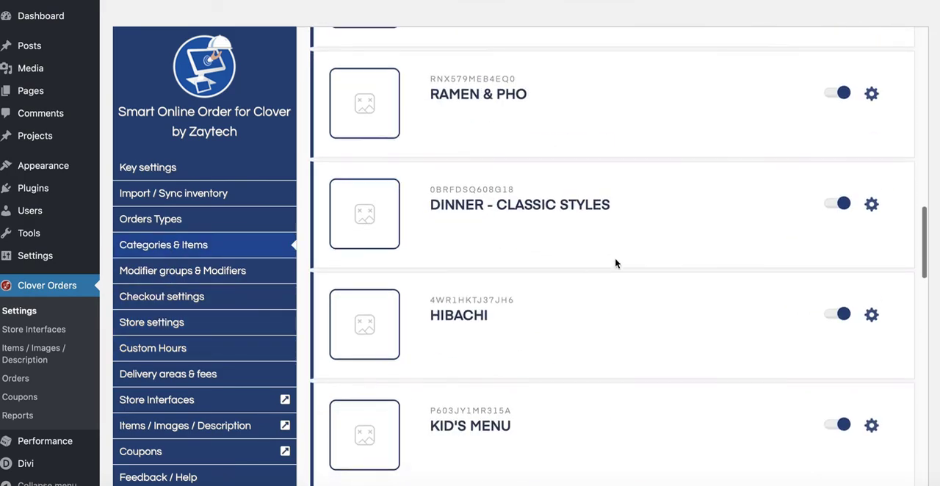
scroll(616, 263, "down", 6)
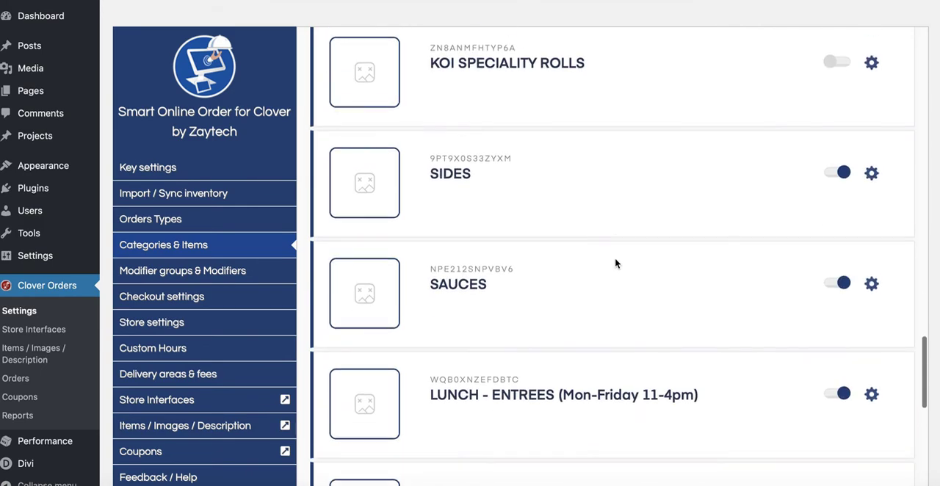
left_click(871, 239)
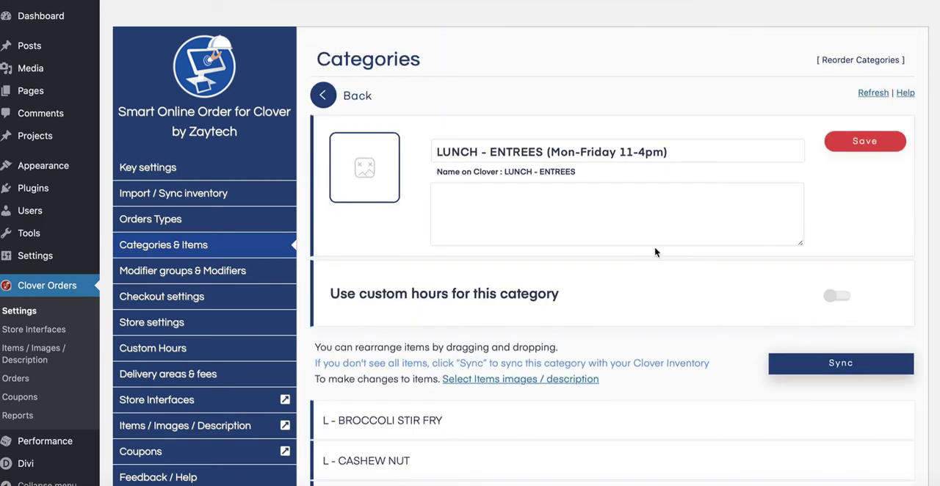
Try to move the text "(Mon-Friday 11-4pm)" from the LUNCH - ENTREES category's name to its description.
left_click(599, 193)
right_click(590, 193)
left_click(606, 227)
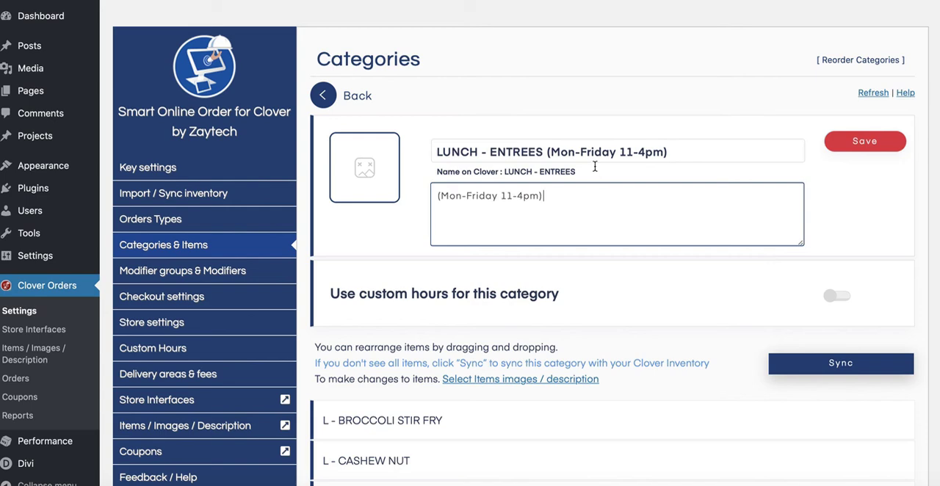
left_click_drag(546, 152, 707, 152)
key("super+c")
key("BackSpace")
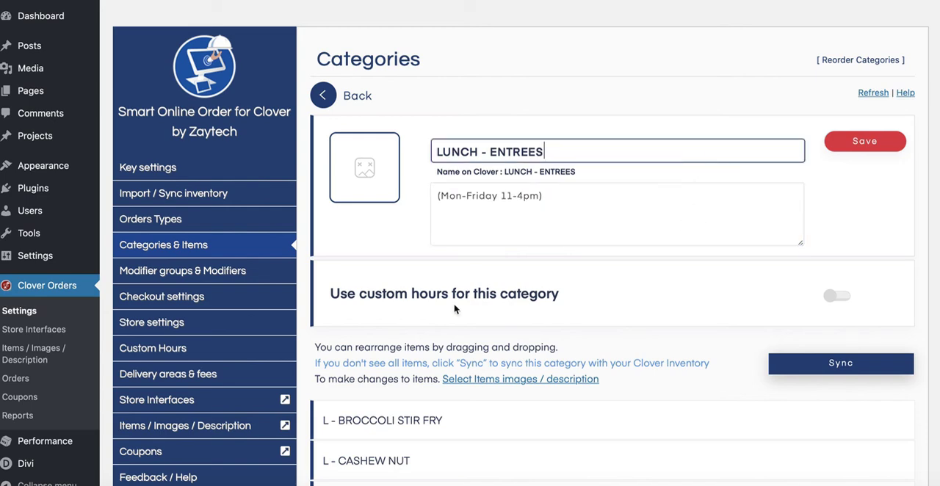
Enable custom hours for the LUNCH - ENTREES category, choose "Lunch (Mon-Friday 11-4pm)" and save the hours.
left_click_drag(332, 293, 546, 293)
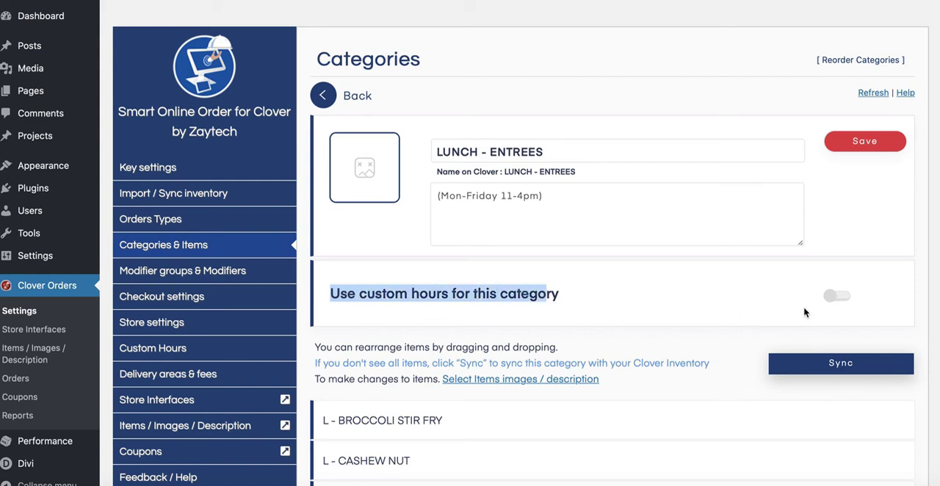
left_click(830, 296)
left_click(603, 360)
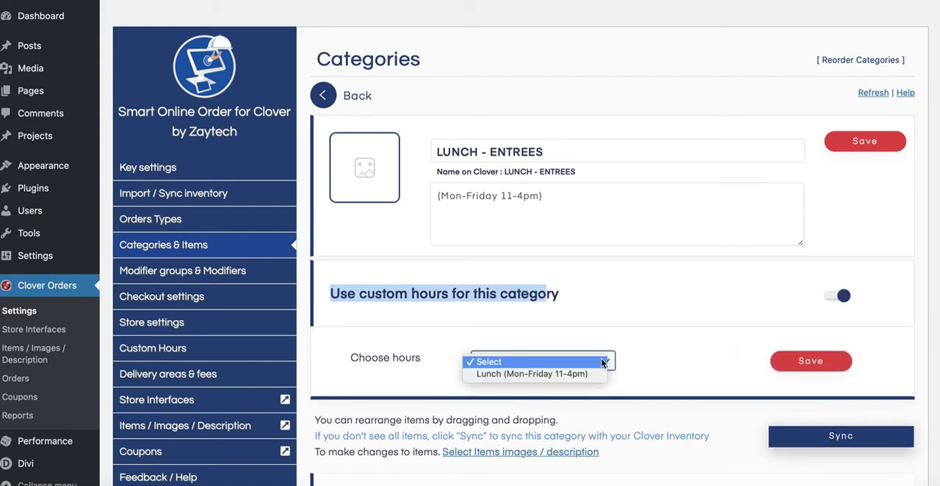
left_click(555, 375)
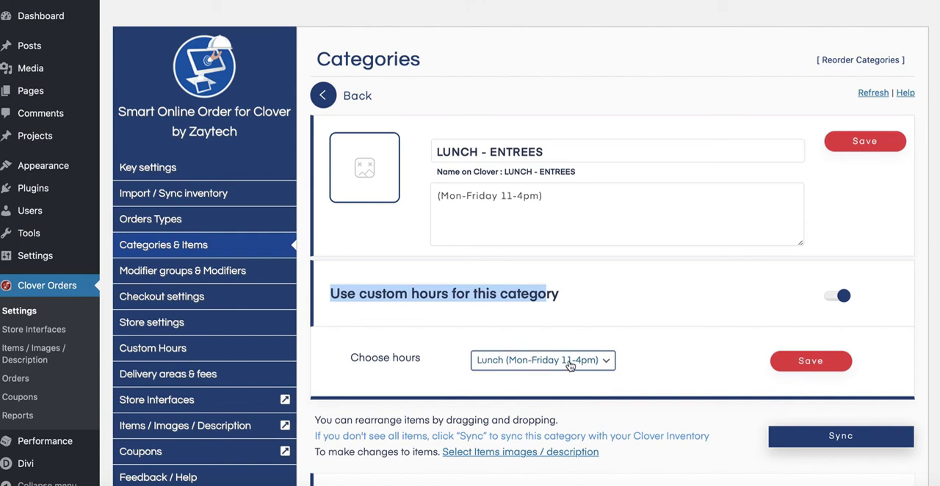
left_click(782, 363)
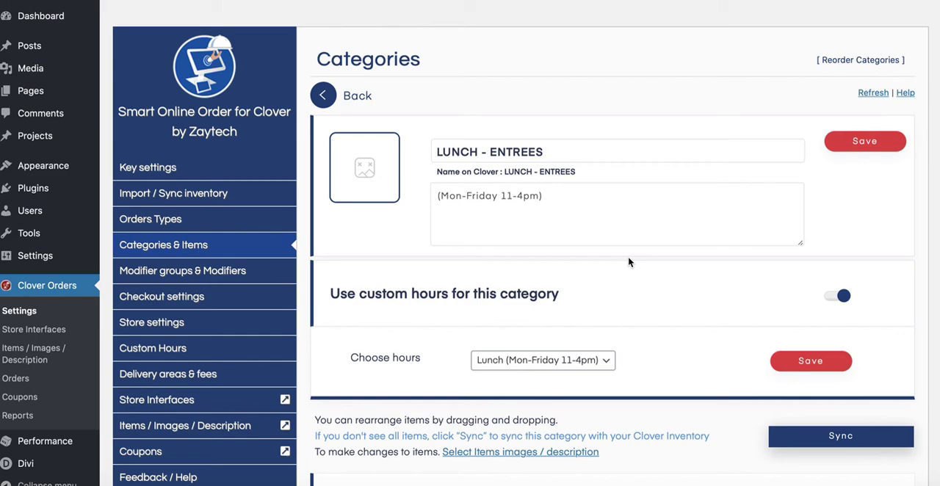
Reopen the LUNCH - ENTREES category, paste "(Mon-Friday 11-4pm)" into its description and shorten its name to "LUNCH - ENTREES".
left_click(324, 95)
scroll(507, 253, "down", 10)
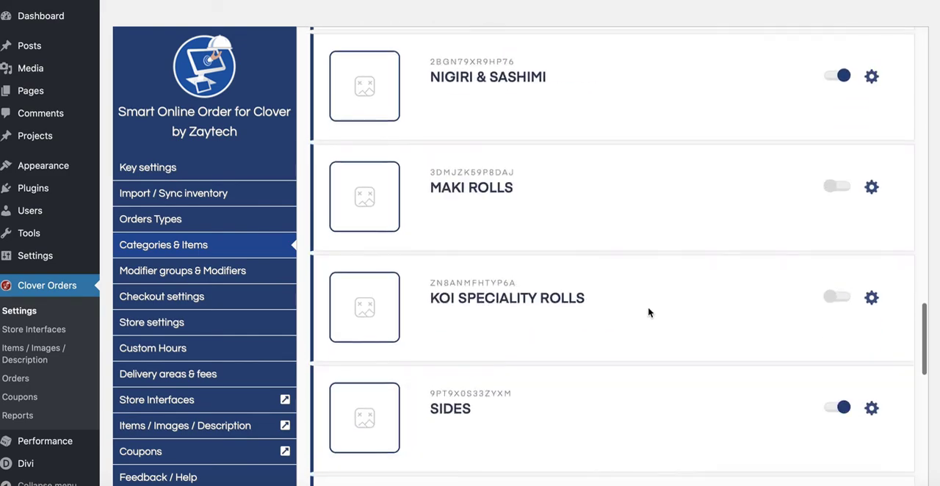
scroll(648, 312, "down", 6)
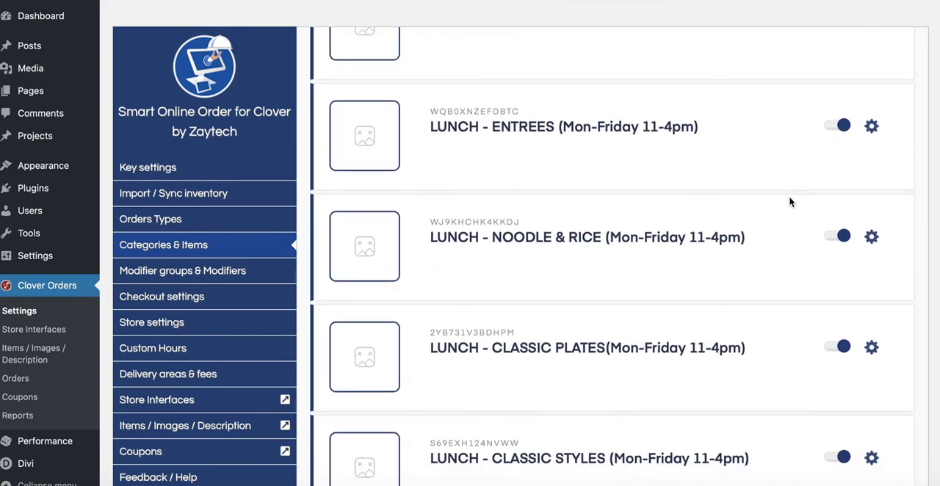
scroll(790, 202, "up", 2)
left_click(871, 197)
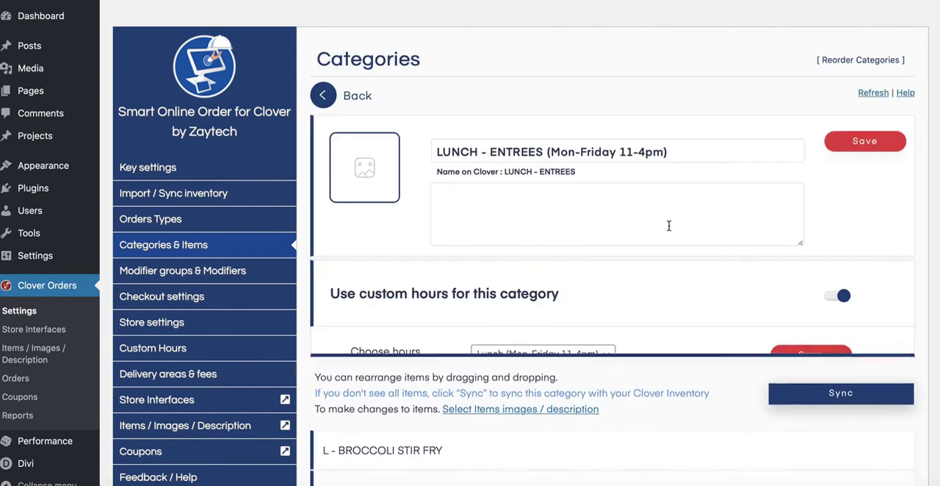
right_click(526, 189)
left_click(545, 226)
left_click_drag(547, 158, 688, 152)
key("BackSpace")
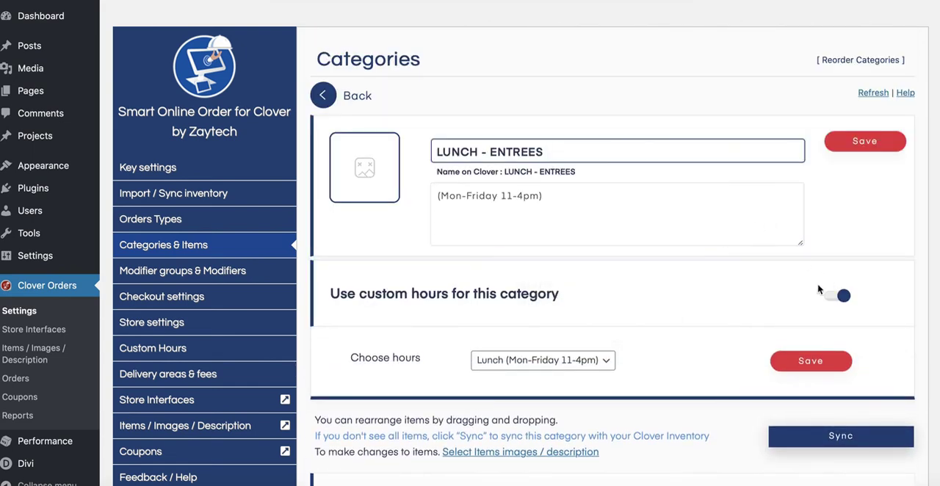
left_click(797, 363)
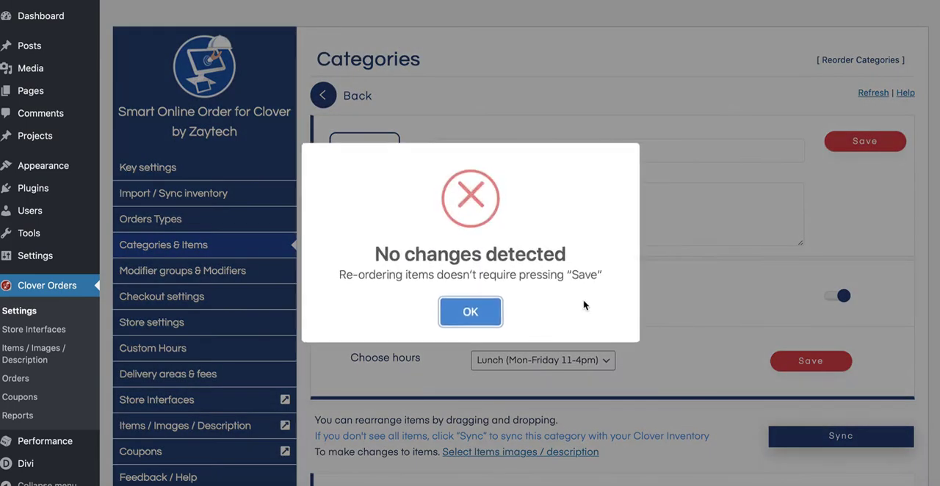
left_click(468, 313)
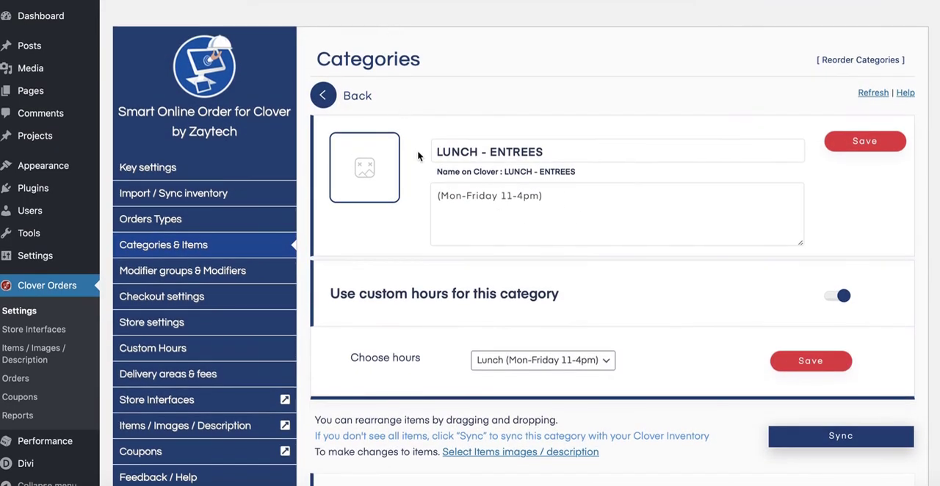
Enable custom hours for the LUNCH - SUSHI & SASHIMI category, choose "Lunch (Mon-Friday 11-4pm)" and save.
scroll(419, 156, "down", 1)
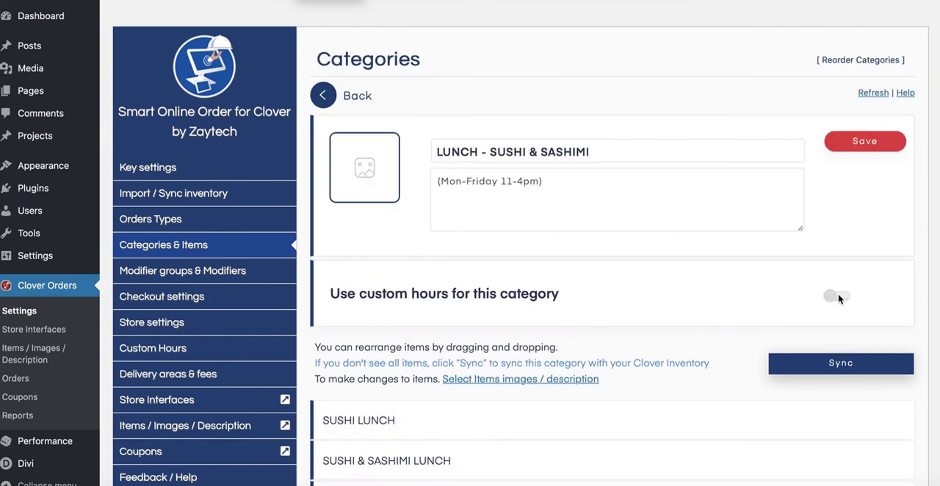
left_click(835, 298)
left_click(526, 361)
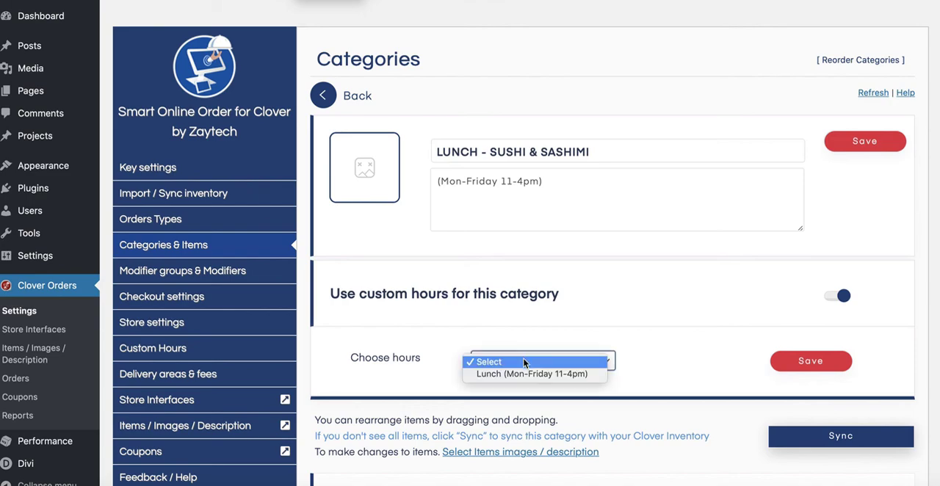
left_click(524, 374)
left_click(795, 368)
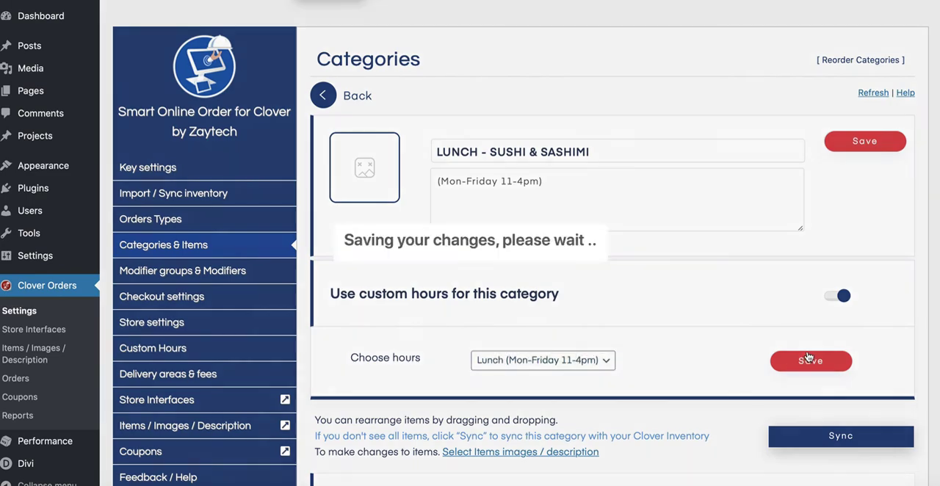
left_click(470, 304)
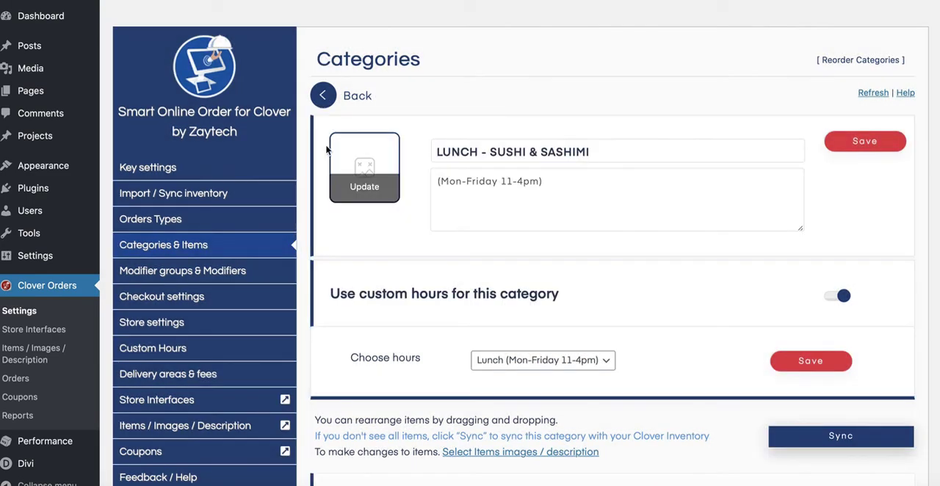
Open the LUNCH - BENTO BOXES category, enable its custom hours with "Lunch (Mon-Friday 11-4pm)" and save.
left_click(320, 98)
scroll(323, 110, "down", 20)
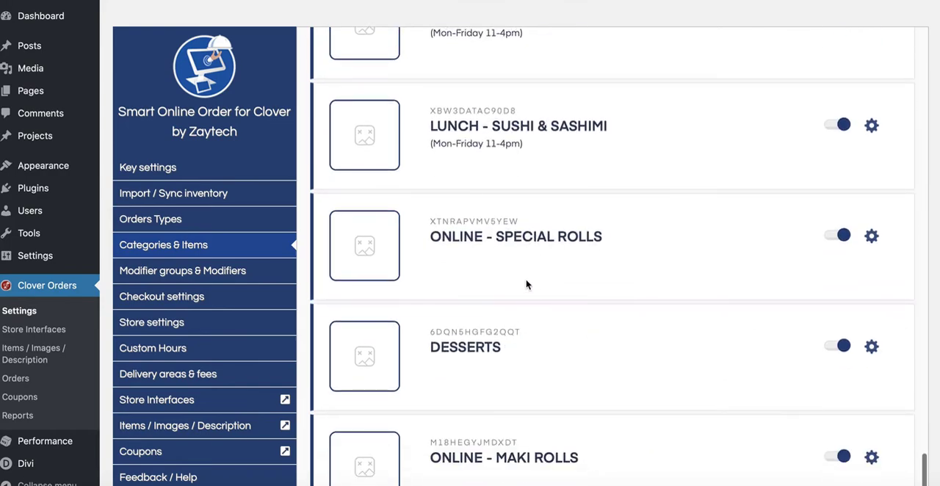
scroll(526, 285, "down", 3)
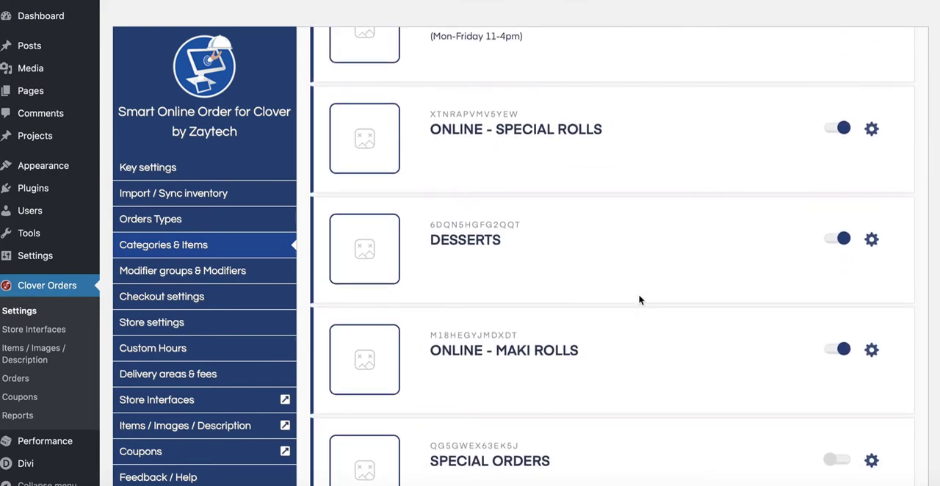
scroll(644, 349, "down", 3)
scroll(644, 349, "up", 7)
scroll(634, 262, "up", 2)
left_click(871, 245)
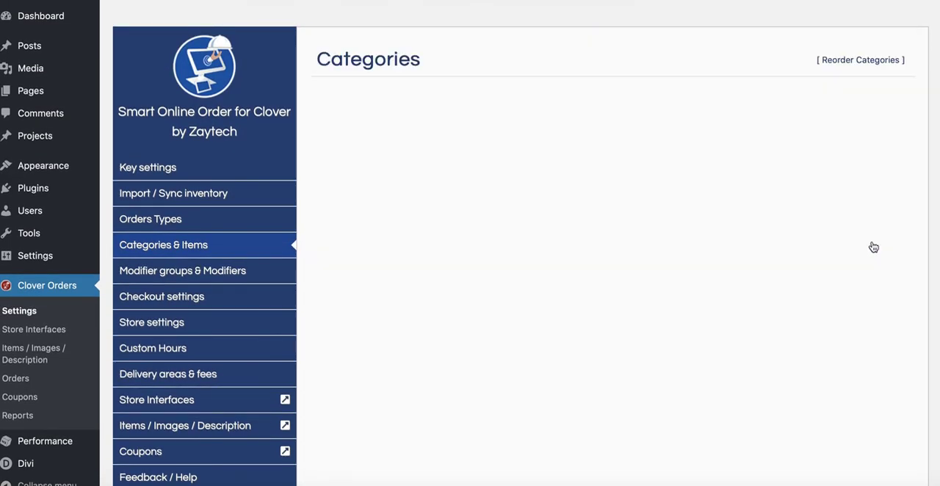
left_click(836, 296)
left_click(544, 359)
left_click(545, 374)
left_click(811, 361)
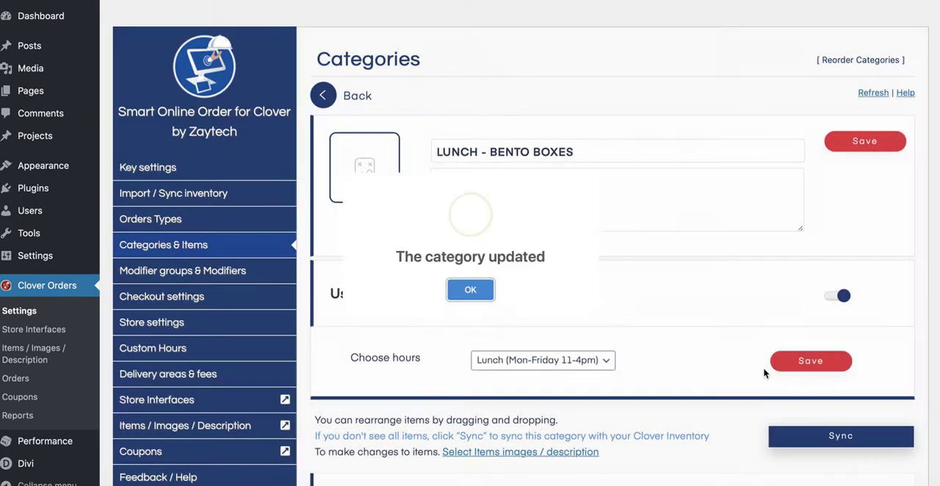
left_click(487, 296)
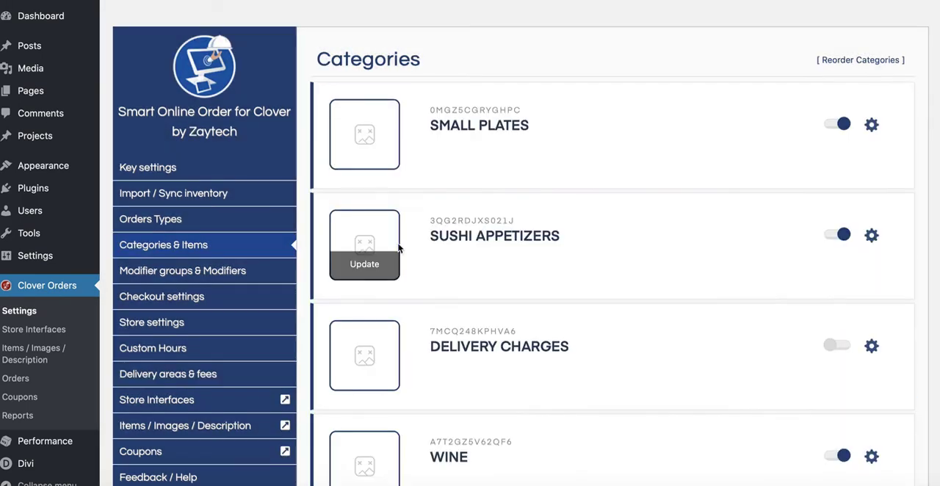
Check the custom hours assigned to the LUNCH - BENTO BOXES and LUNCH - NOODLE & RICE categories.
scroll(510, 316, "down", 10)
scroll(622, 329, "down", 10)
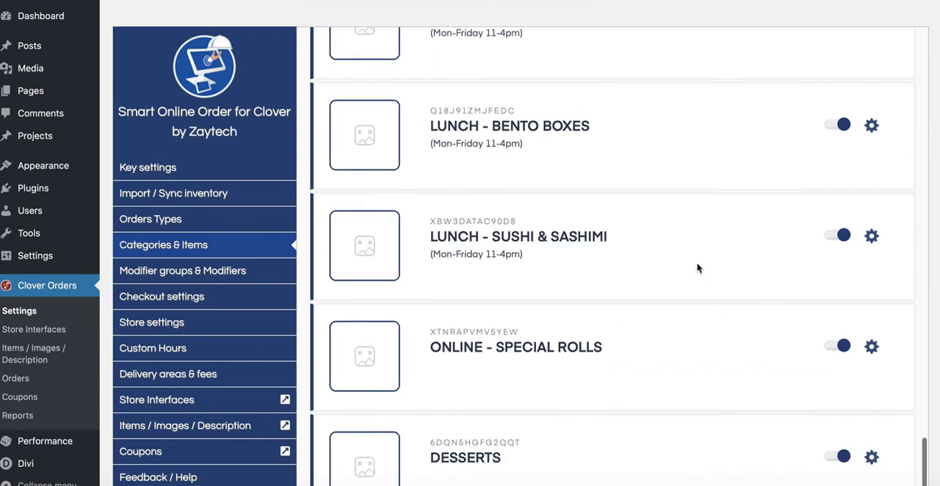
left_click(871, 128)
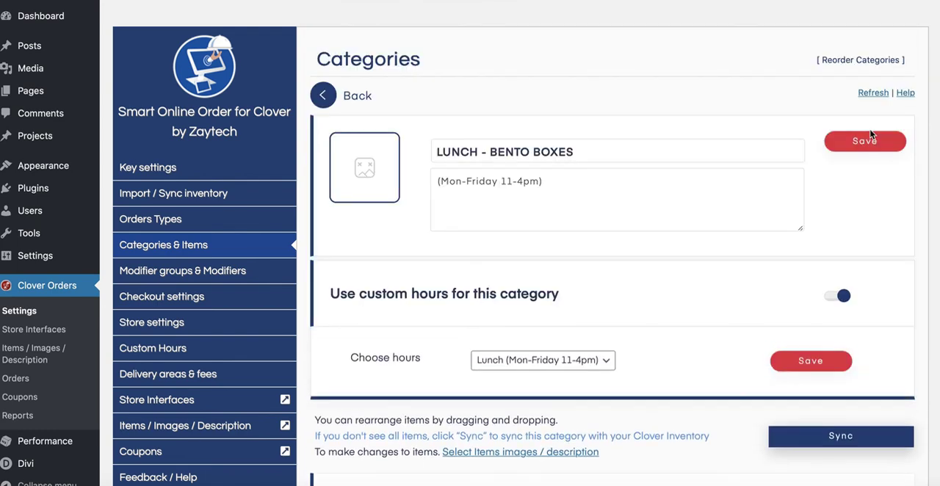
left_click(323, 99)
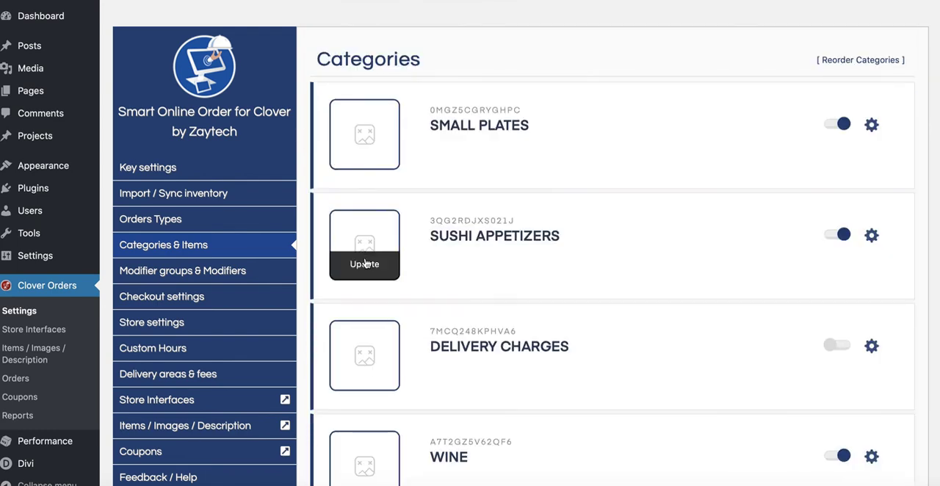
scroll(514, 263, "down", 20)
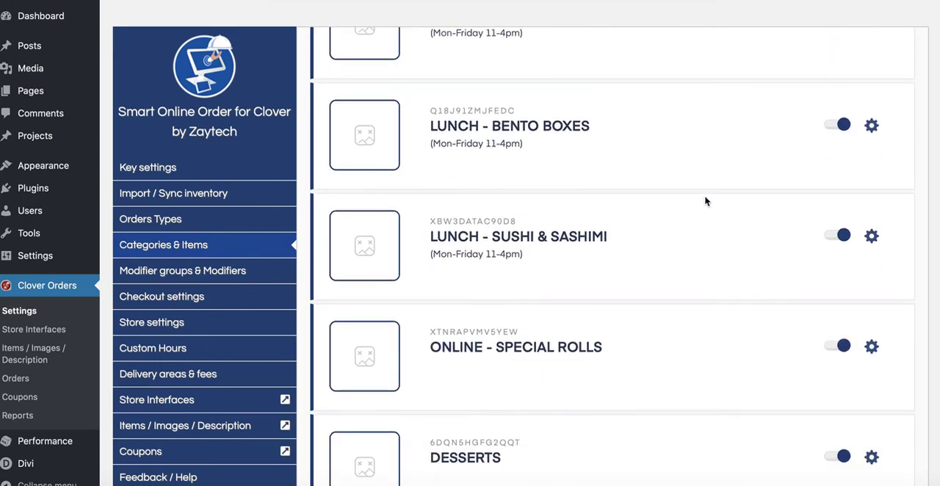
scroll(705, 201, "up", 3)
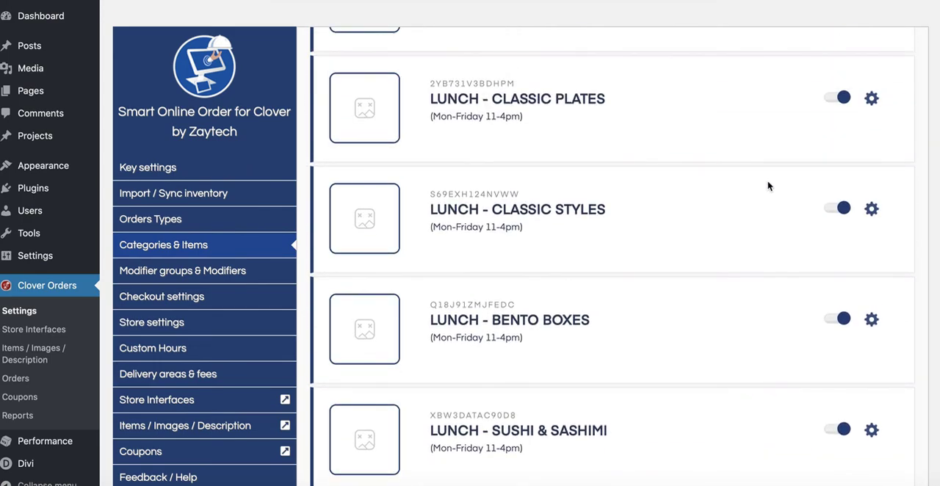
scroll(768, 184, "up", 3)
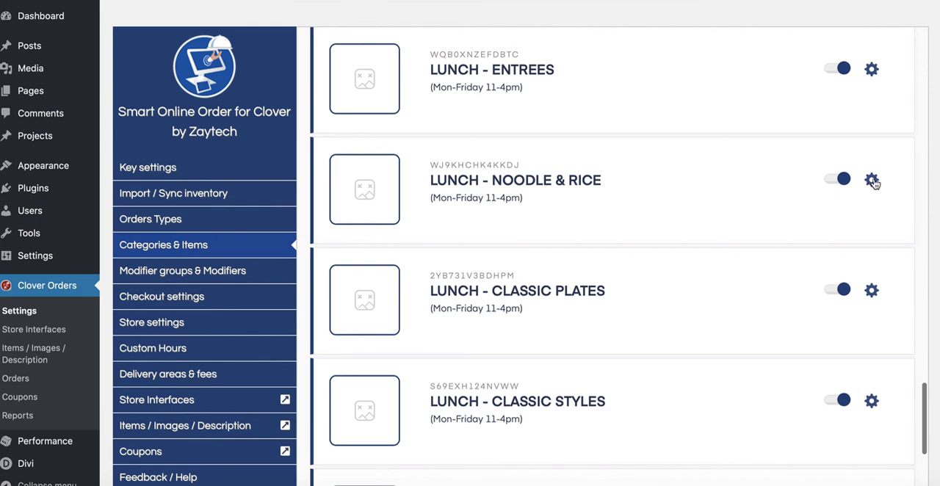
left_click(871, 181)
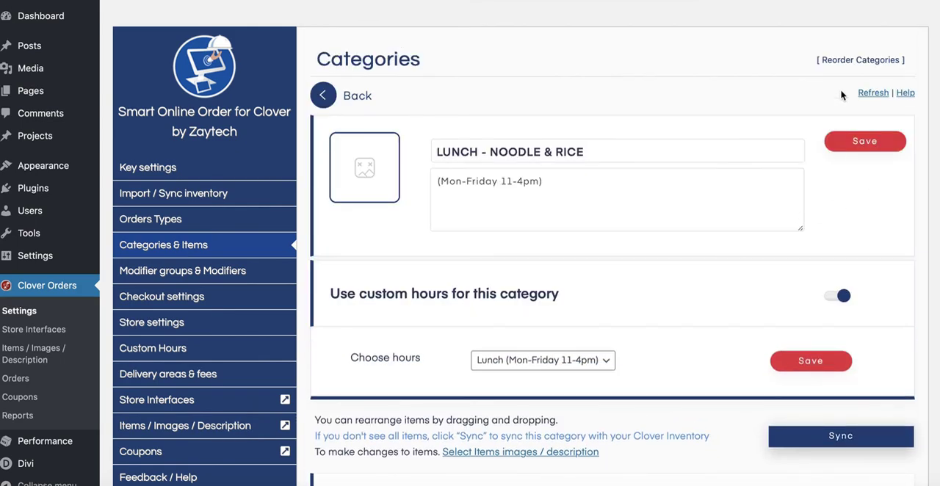
left_click(327, 96)
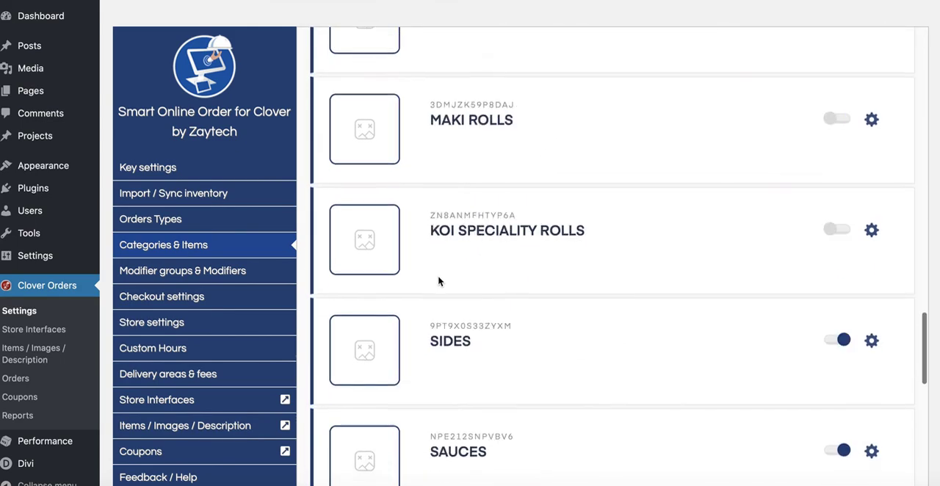
Switch to the restaurant's Order Online page, reload it, look through the category list and go to LUNCH - ENTREES.
scroll(512, 311, "down", 2)
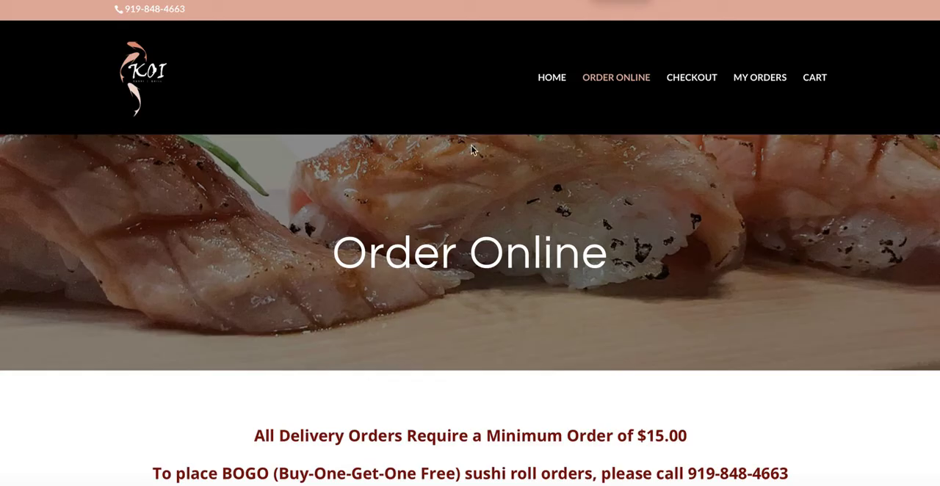
scroll(441, 184, "down", 3)
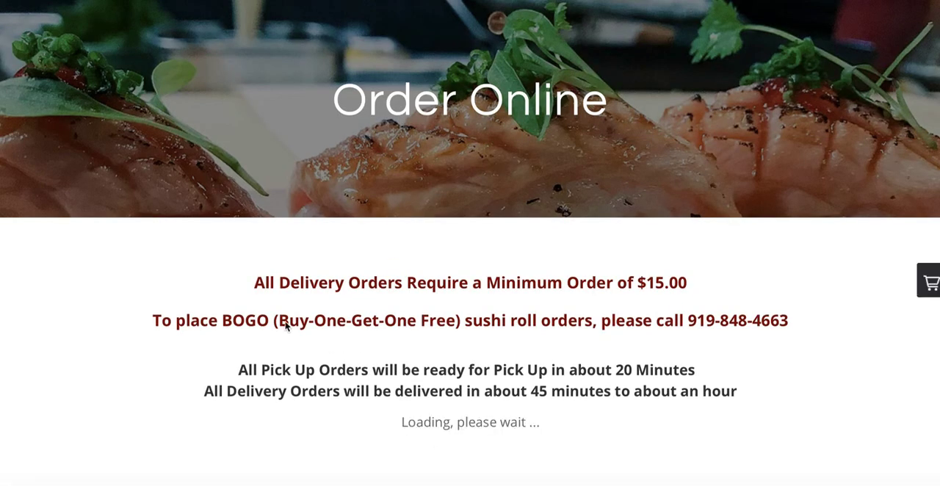
scroll(266, 389, "down", 10)
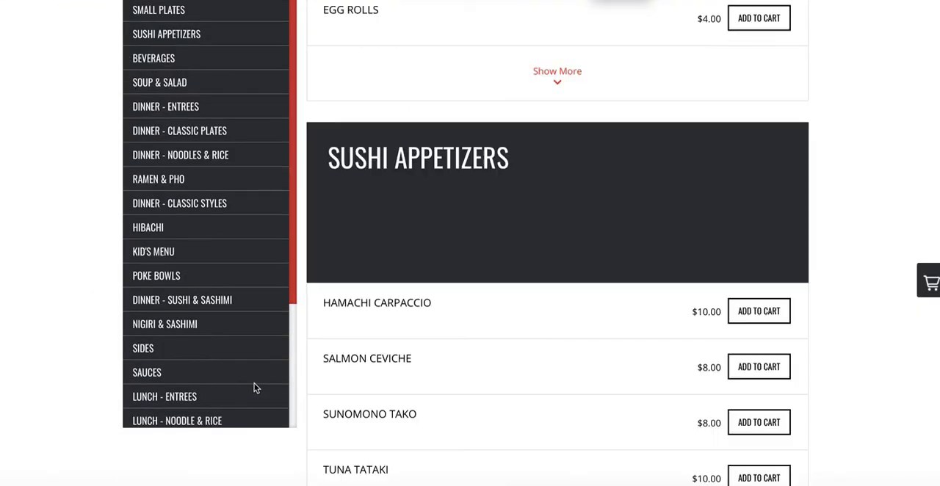
scroll(172, 334, "down", 3)
scroll(170, 354, "up", 1)
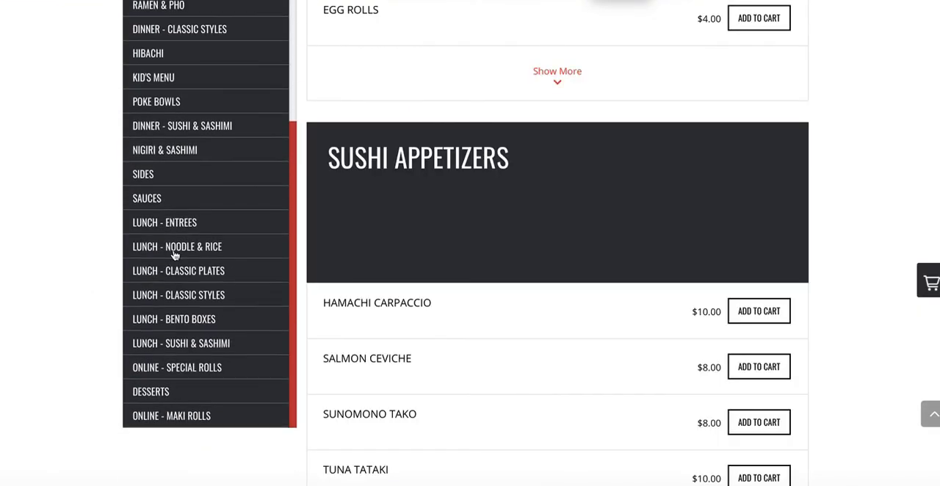
left_click(176, 234)
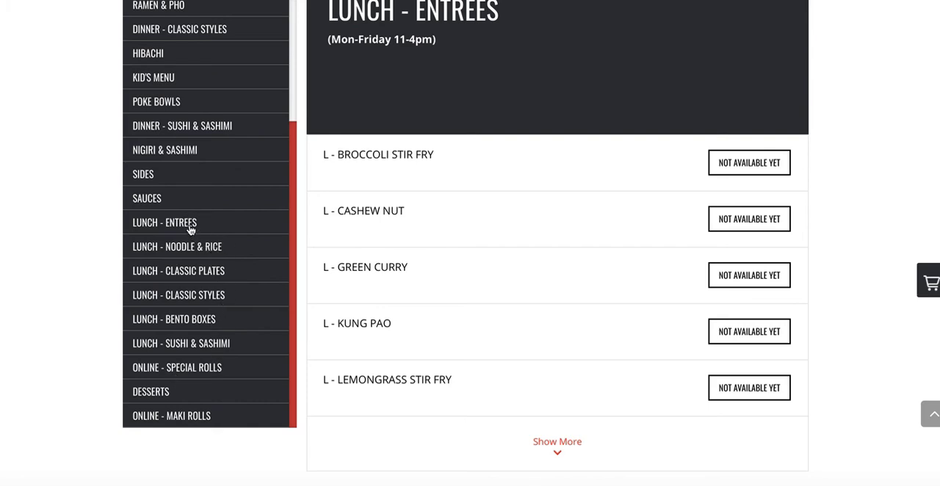
Examine the LUNCH - ENTREES section on the ordering page, checking its name, its hours description and the availability of its items.
left_click_drag(428, 37, 780, 1)
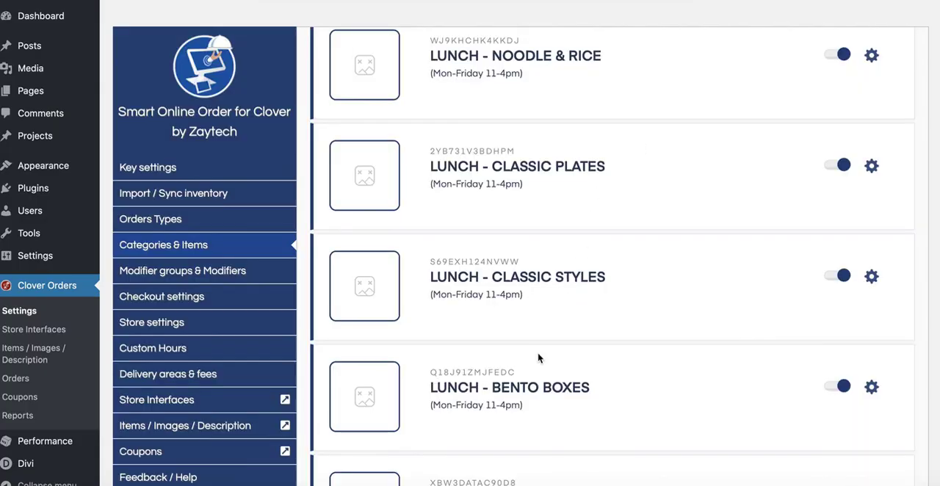
scroll(538, 357, "up", 2)
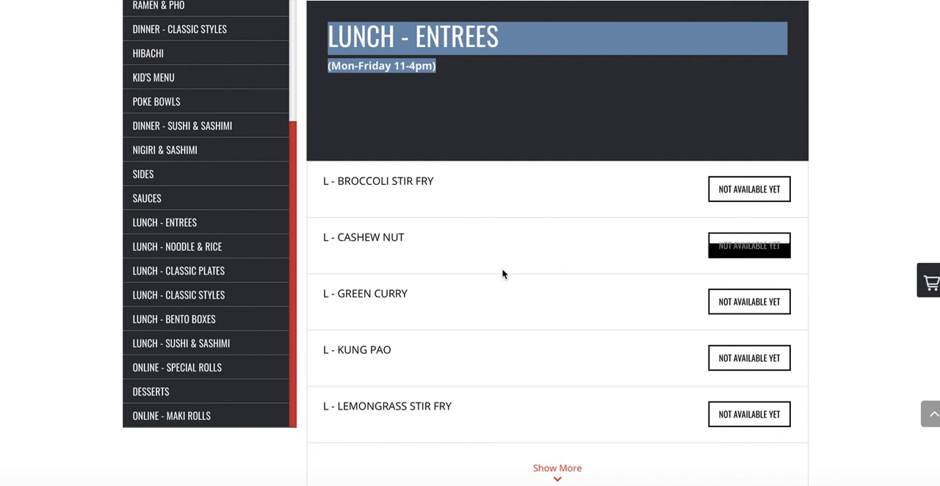
scroll(412, 226, "up", 1)
left_click(403, 161)
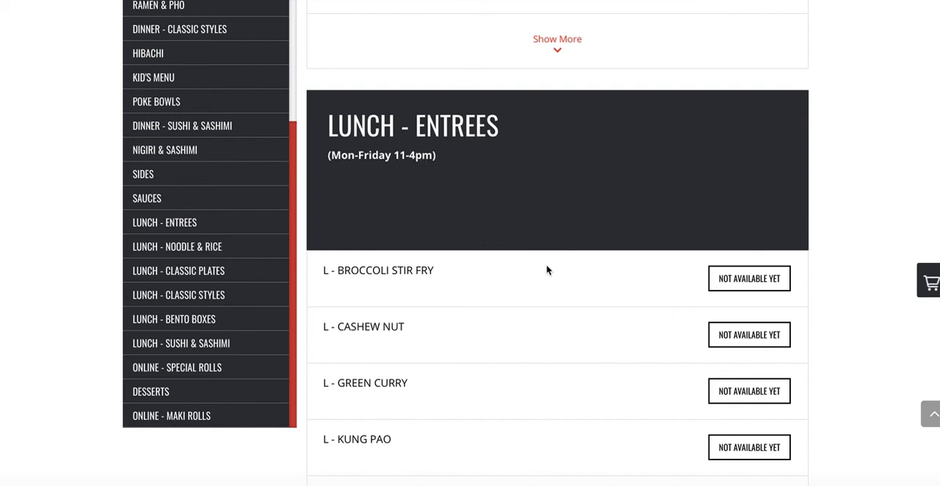
scroll(566, 332, "down", 1)
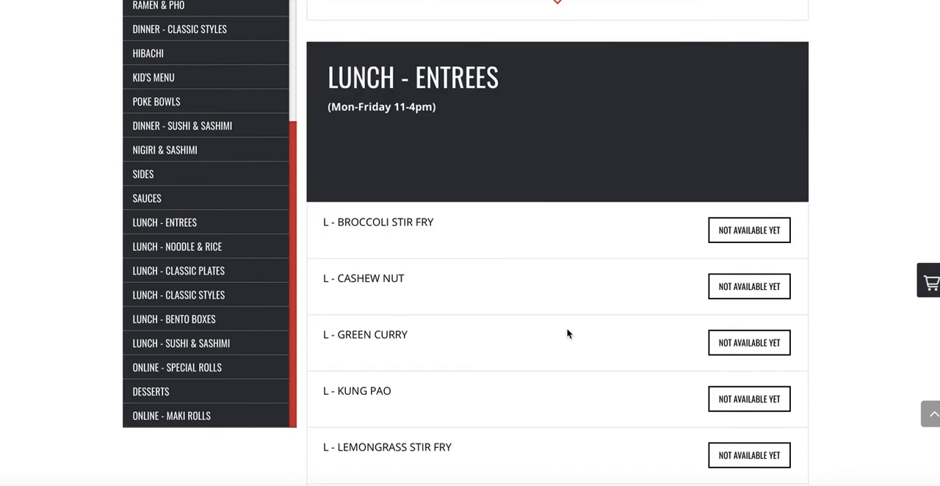
scroll(641, 327, "down", 6)
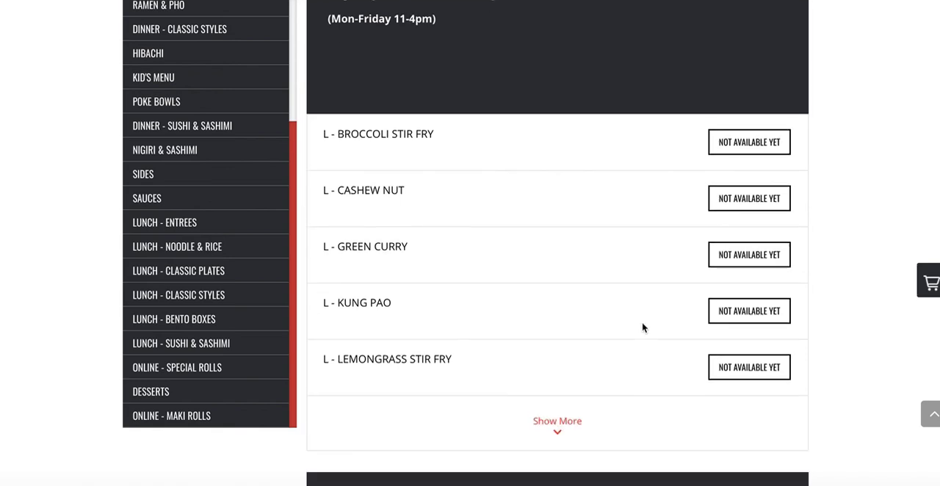
scroll(642, 328, "up", 10)
scroll(641, 327, "down", 5)
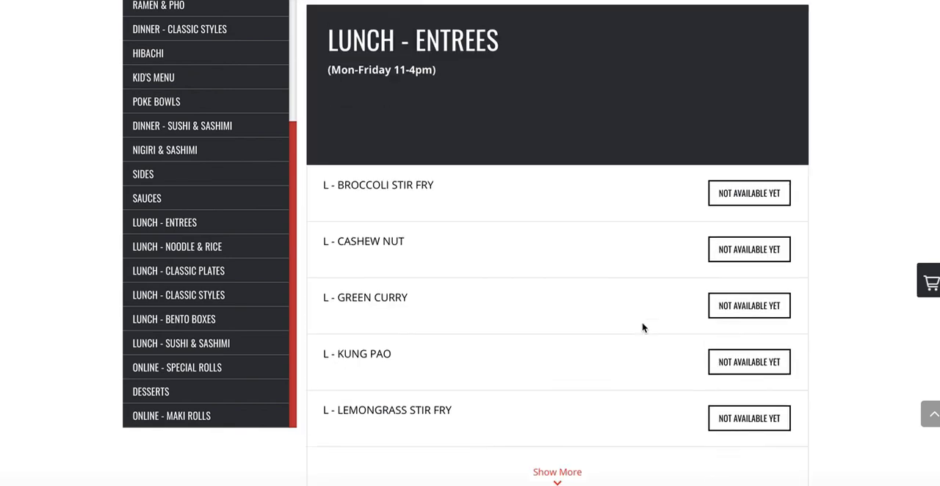